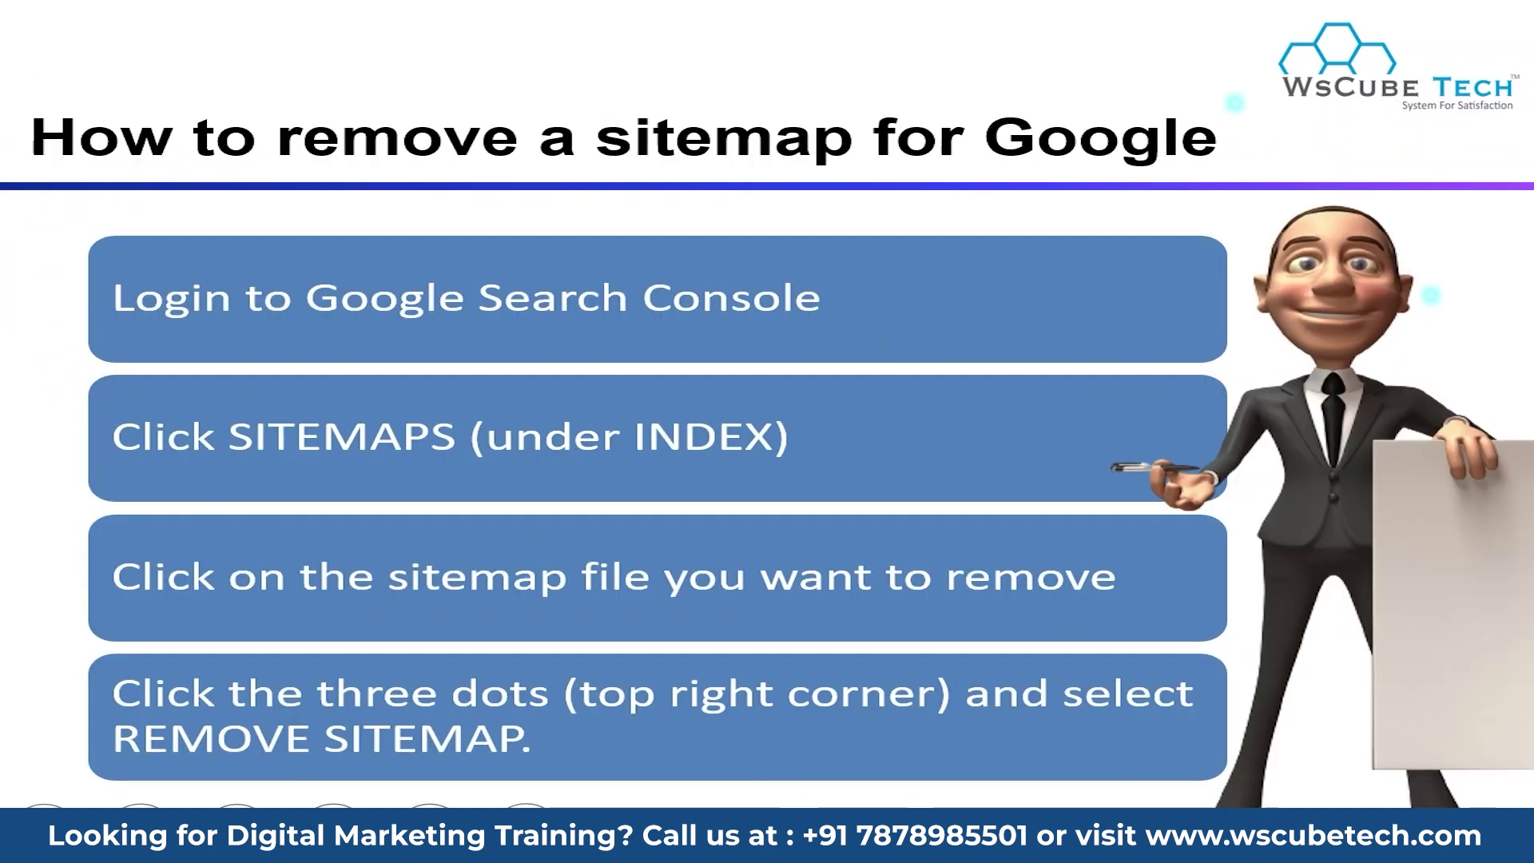
Step back to the Submit a Sitemap slide and end the slideshow, discarding the ink annotations
key(Left)
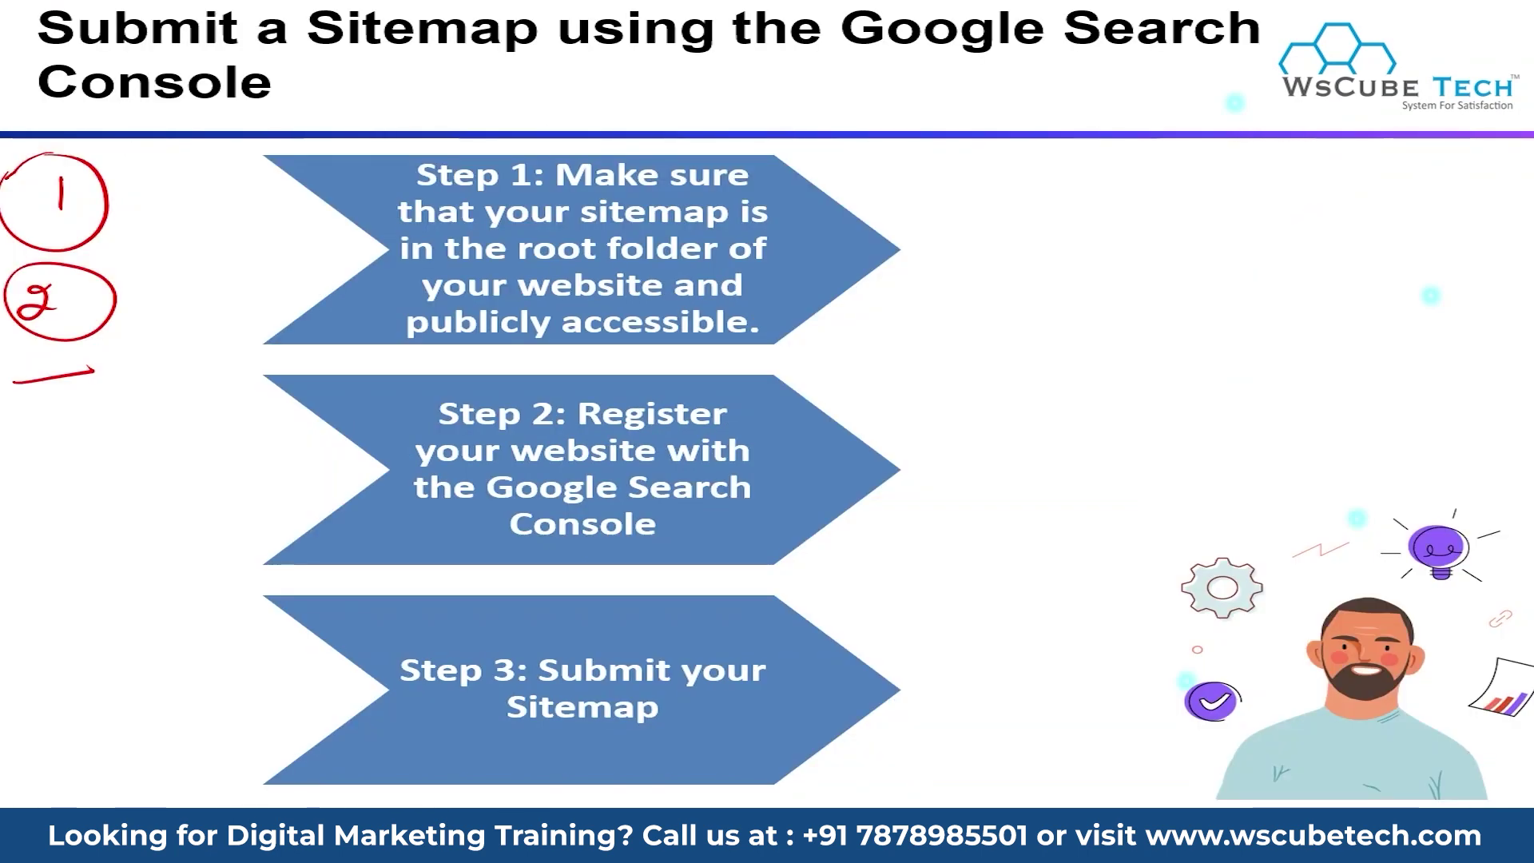
key(Escape)
key(Tab)
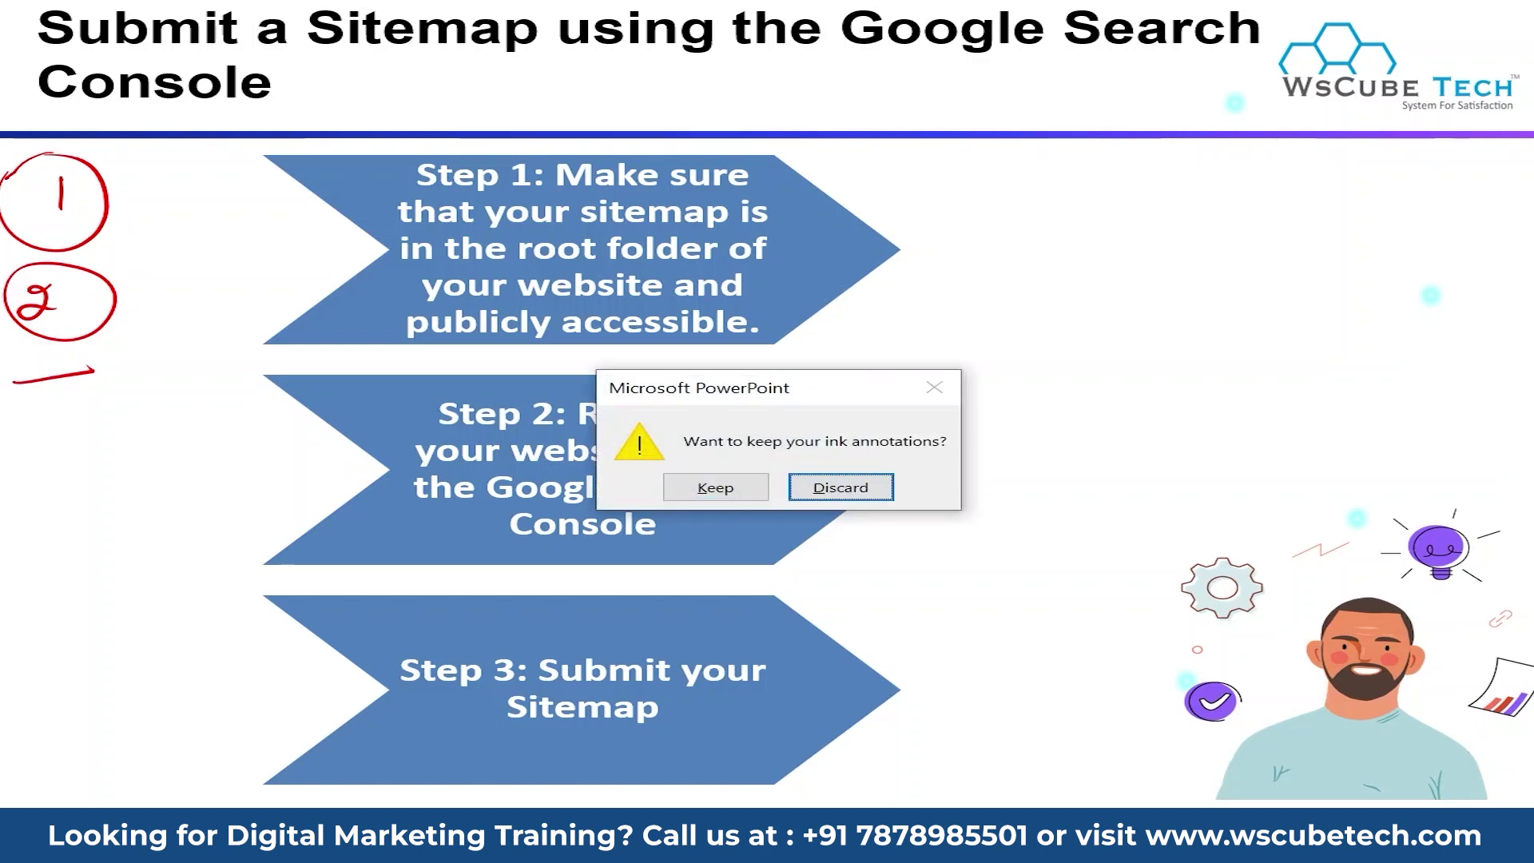
key(Return)
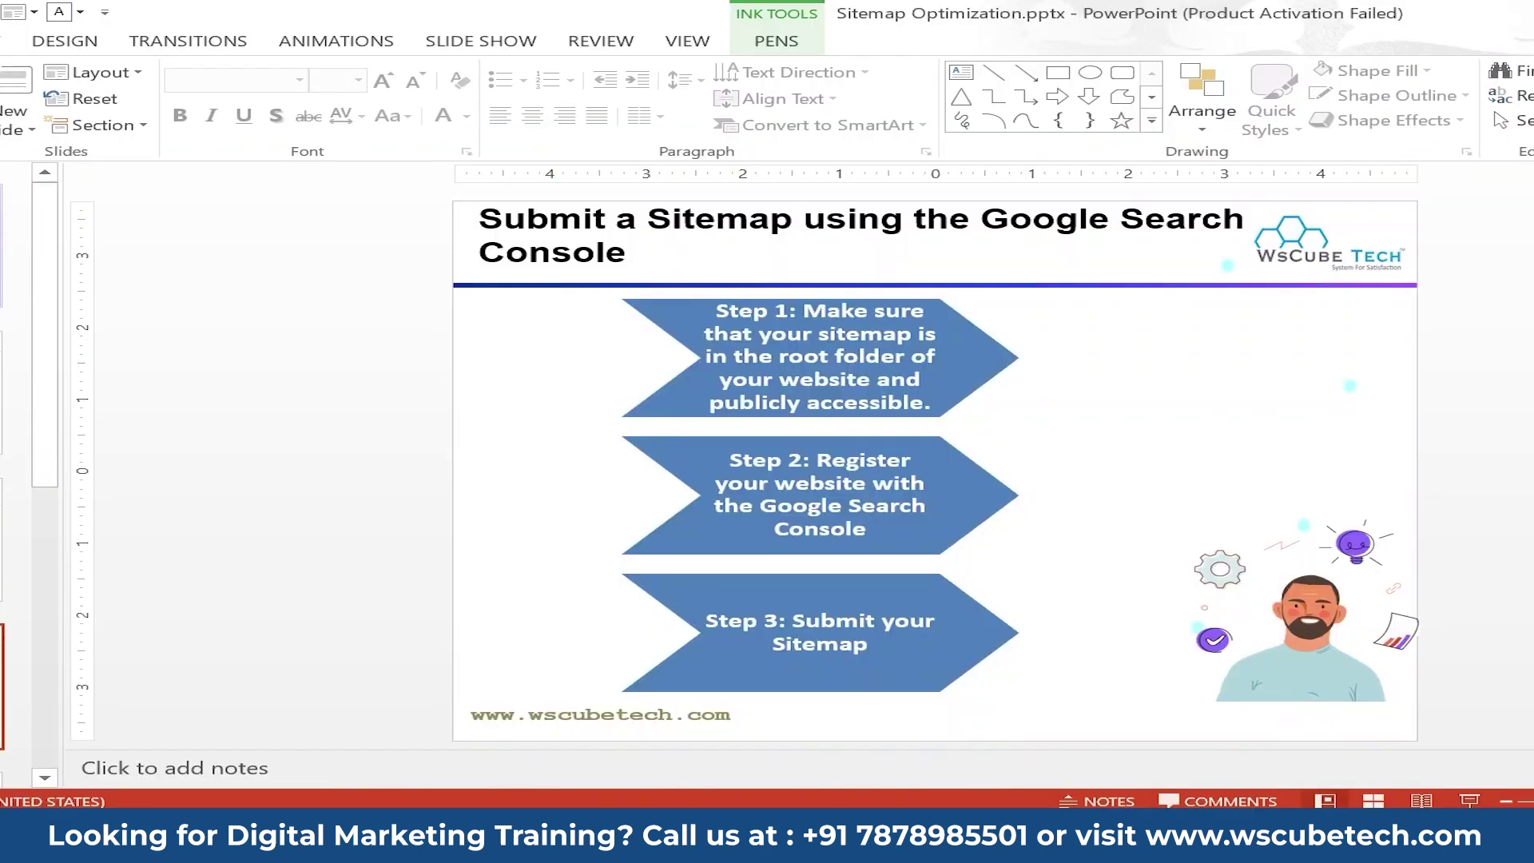
key(alt+Tab)
In a new tab, search Google for 'sitemap generator' and open the smallseotools.com XML sitemap generator
click(1398, 20)
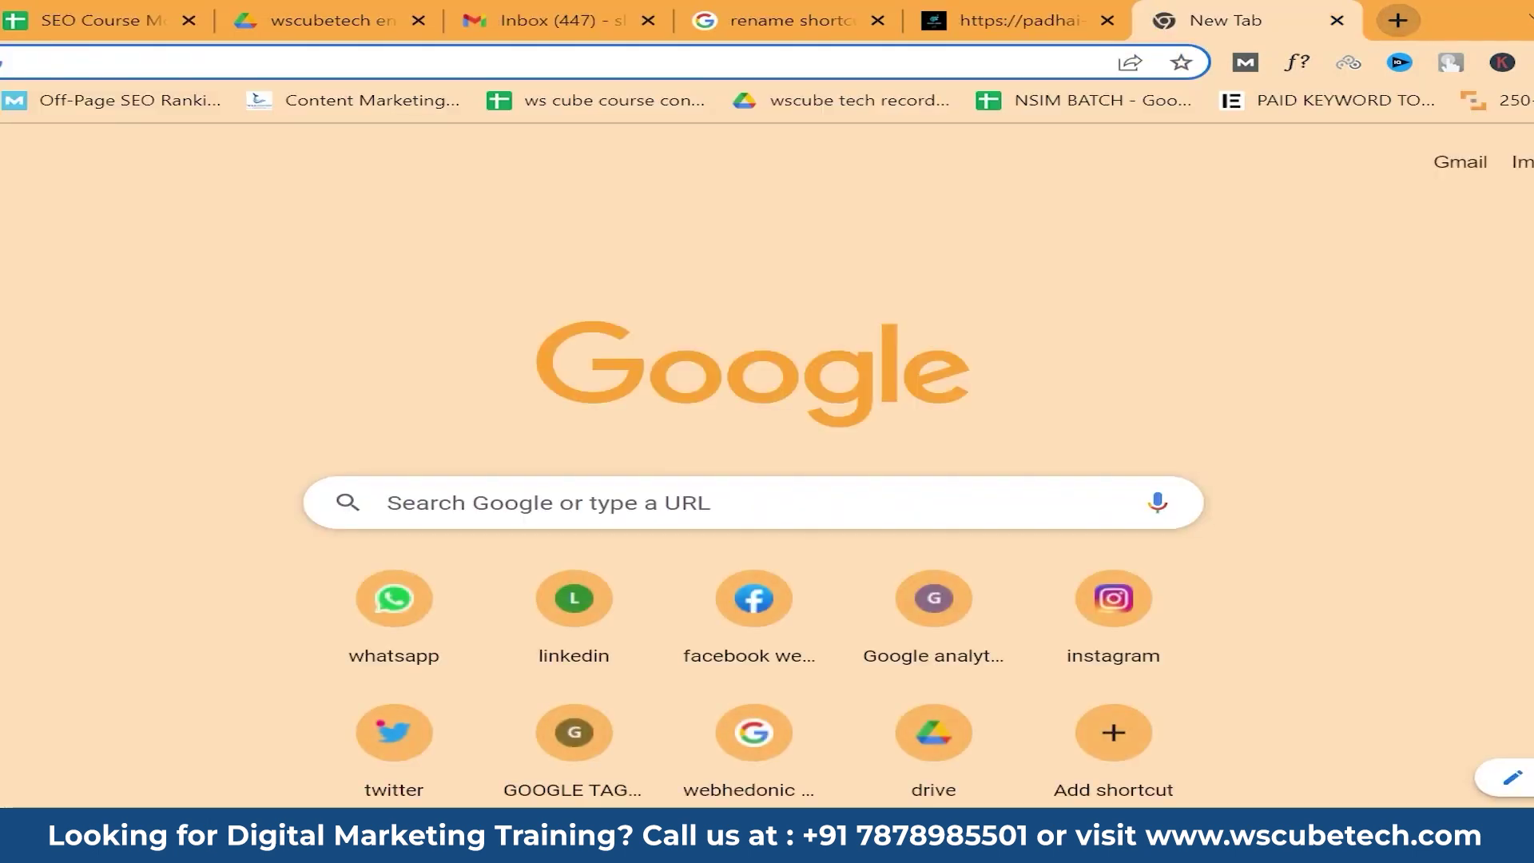
text(sitmap)
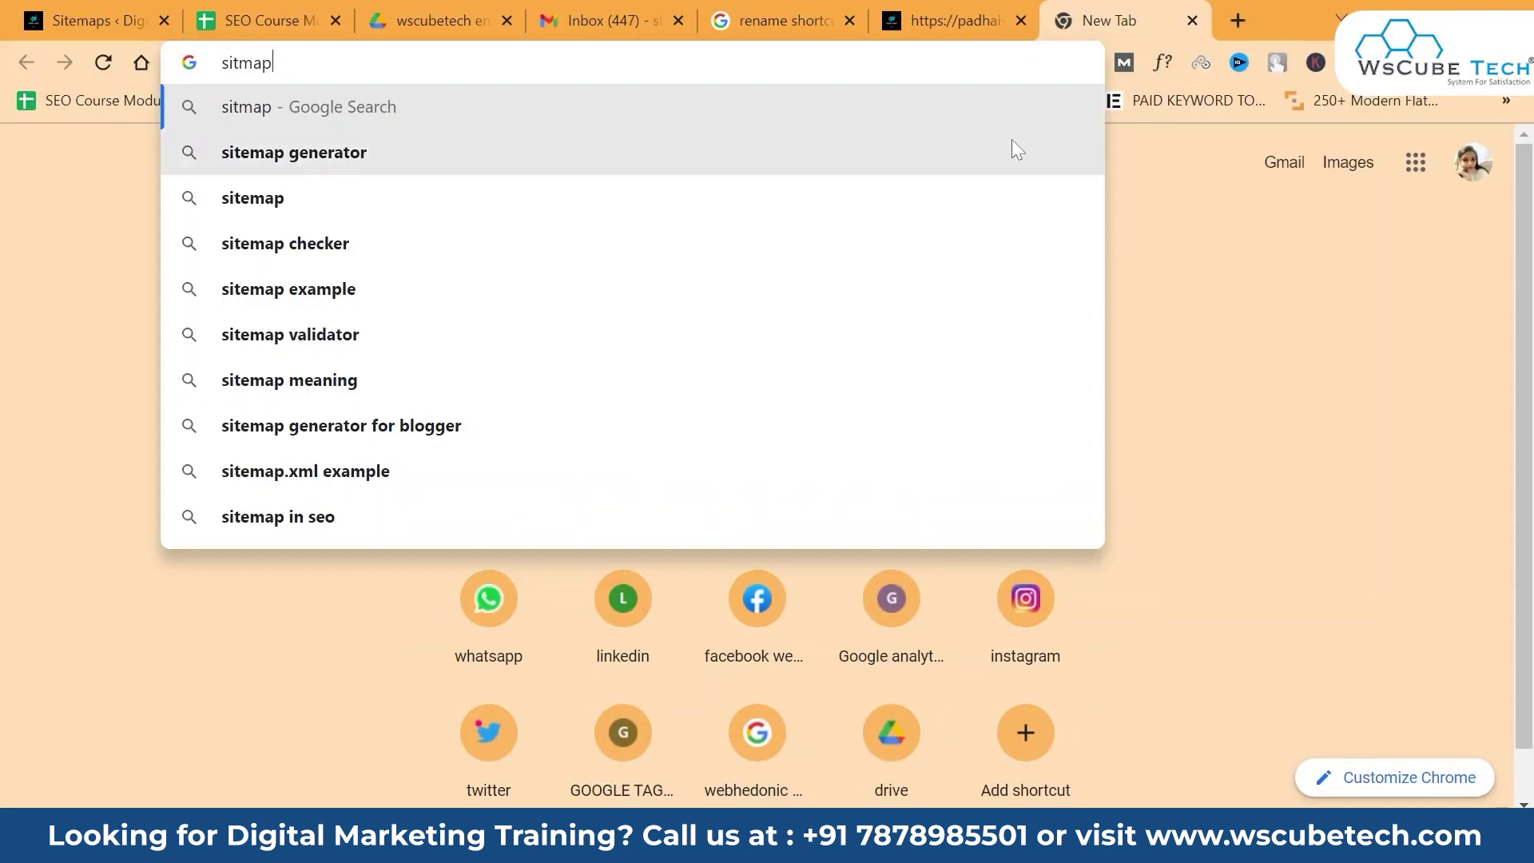
click(1011, 143)
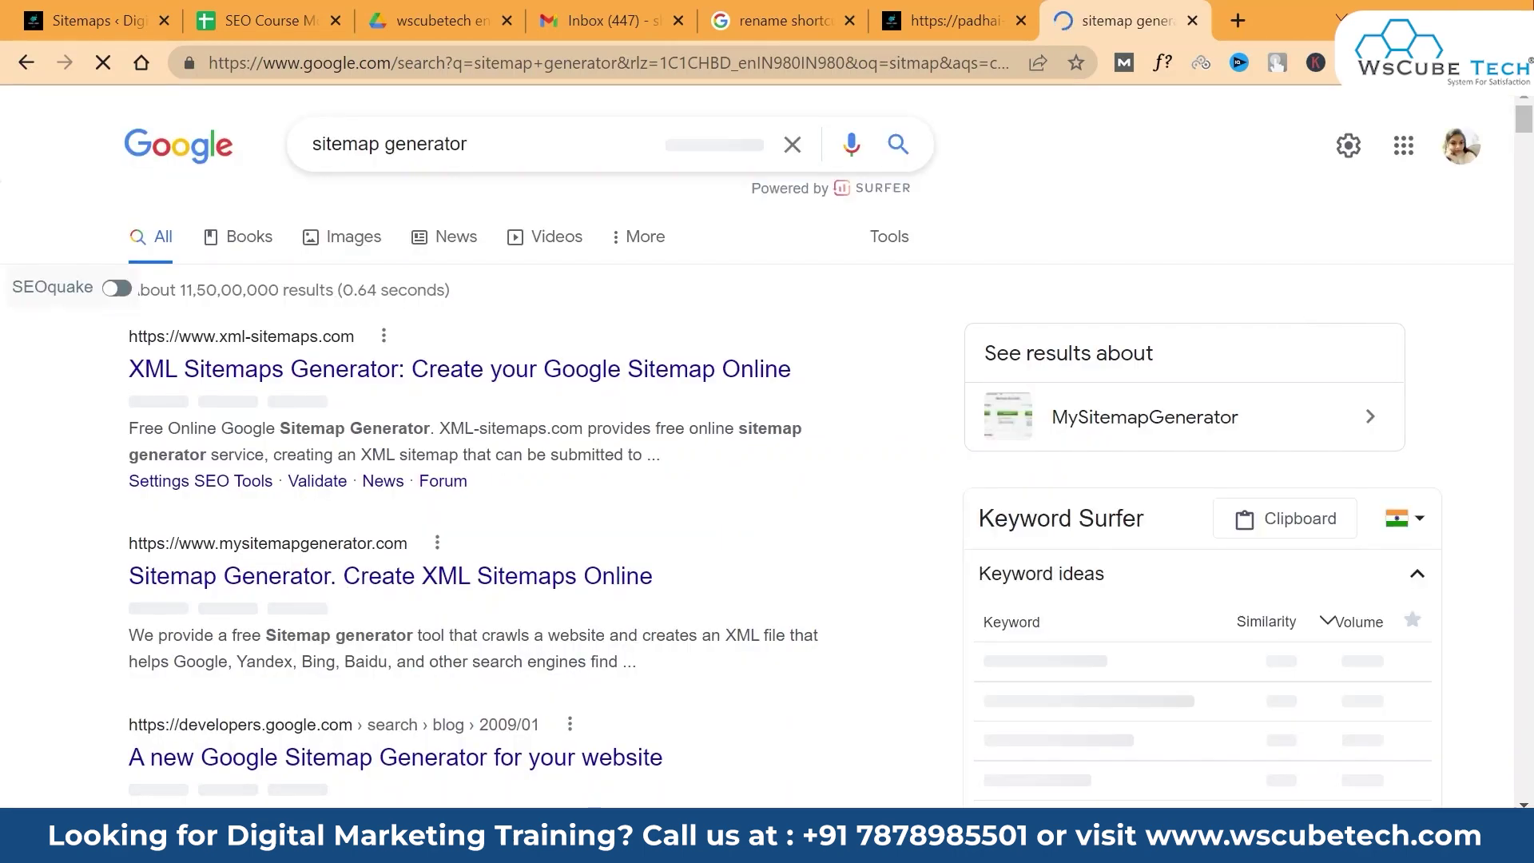
scroll(1531, 144, down, 4)
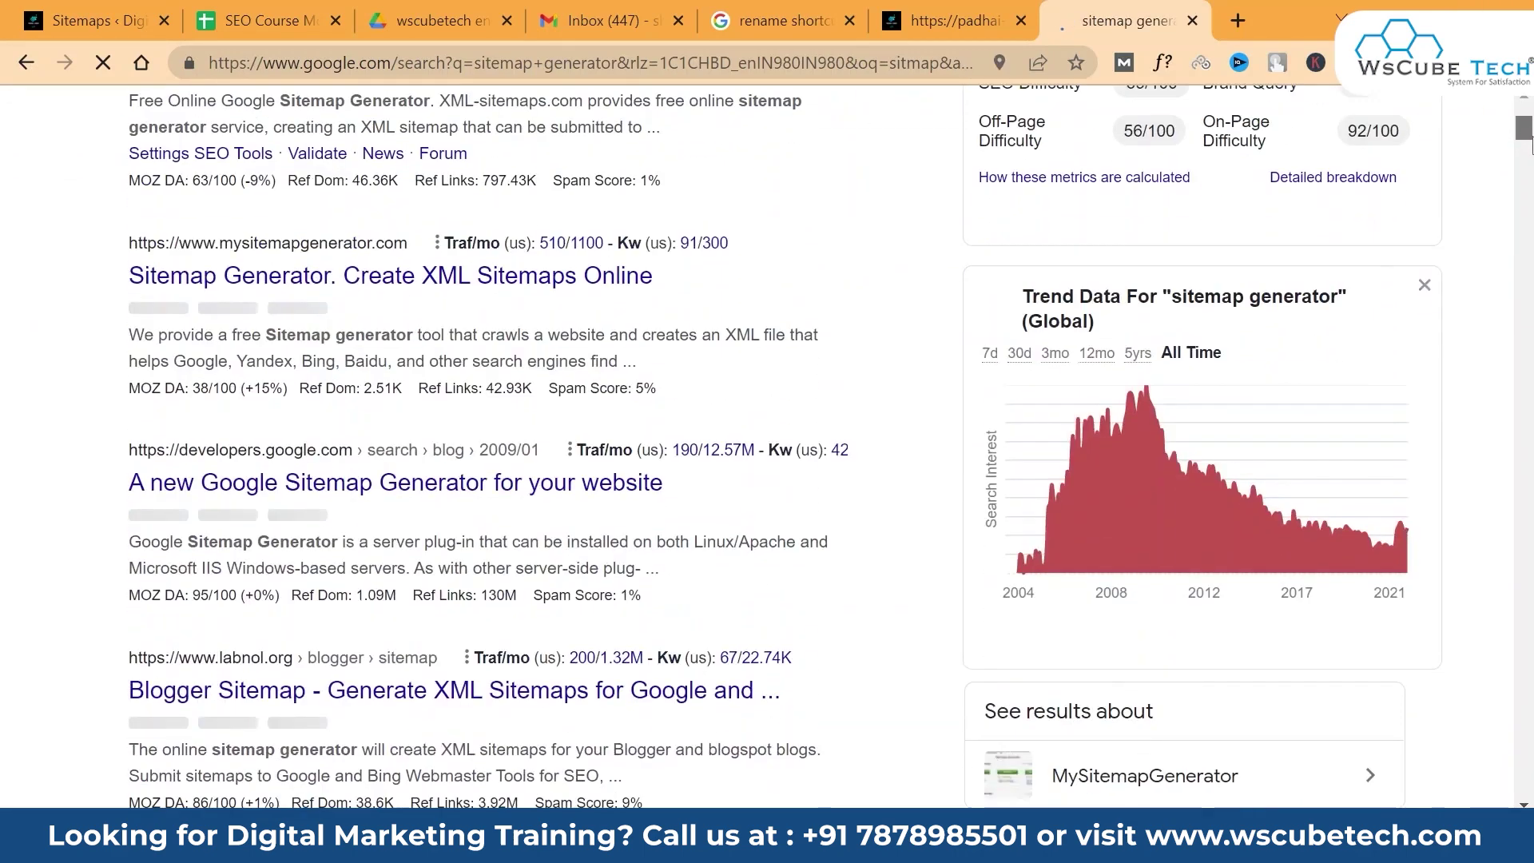
scroll(1531, 148, down, 3)
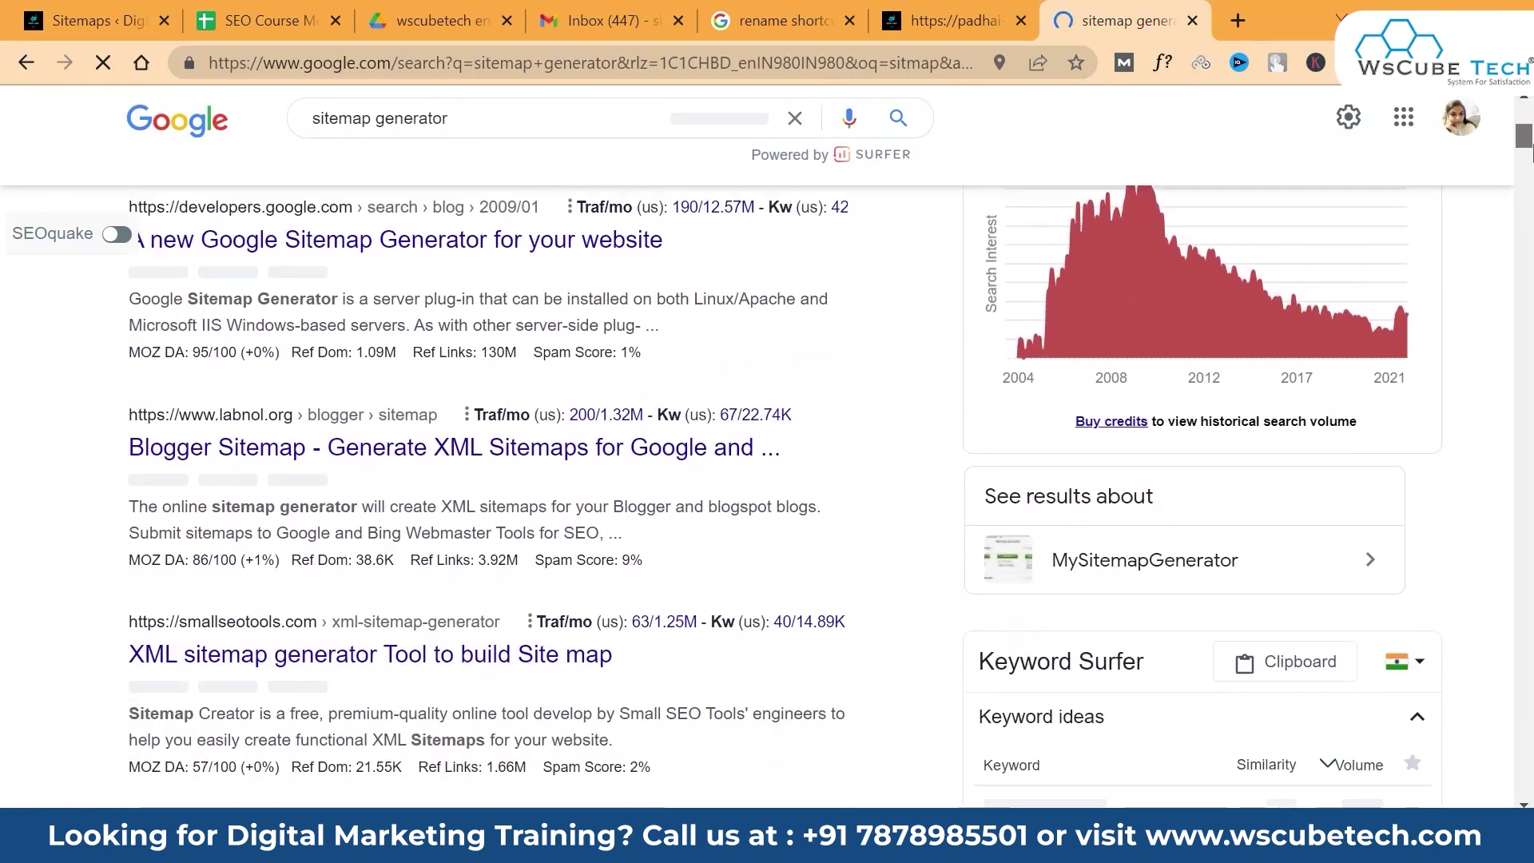
scroll(1532, 148, down, 5)
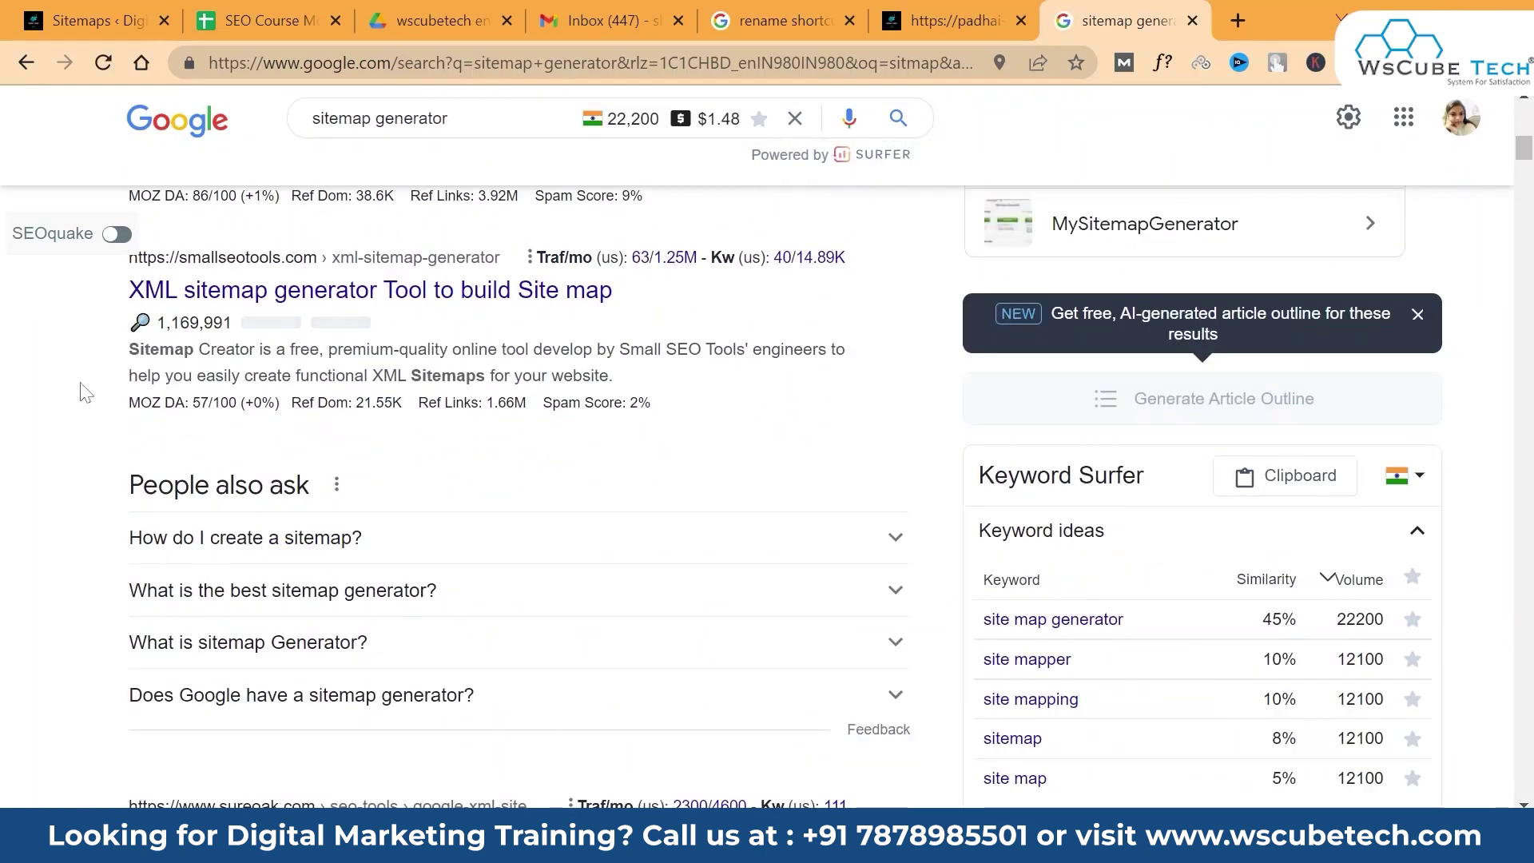
click(412, 302)
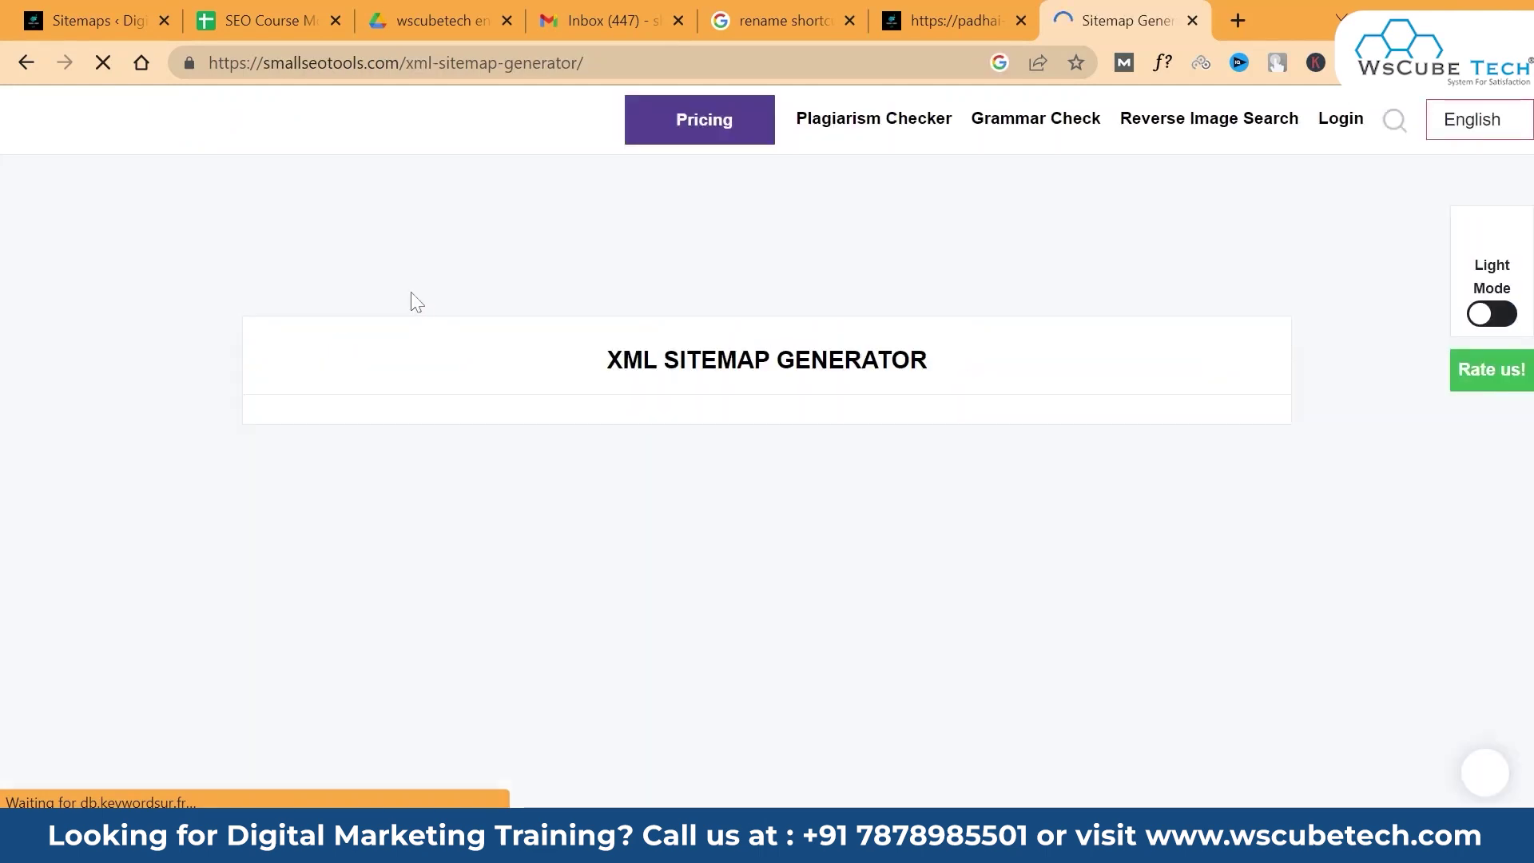
Scroll down to the generator's Enter URL form and Generate Sitemap button, then start a new blank tab
drag(1530, 142, 1531, 226)
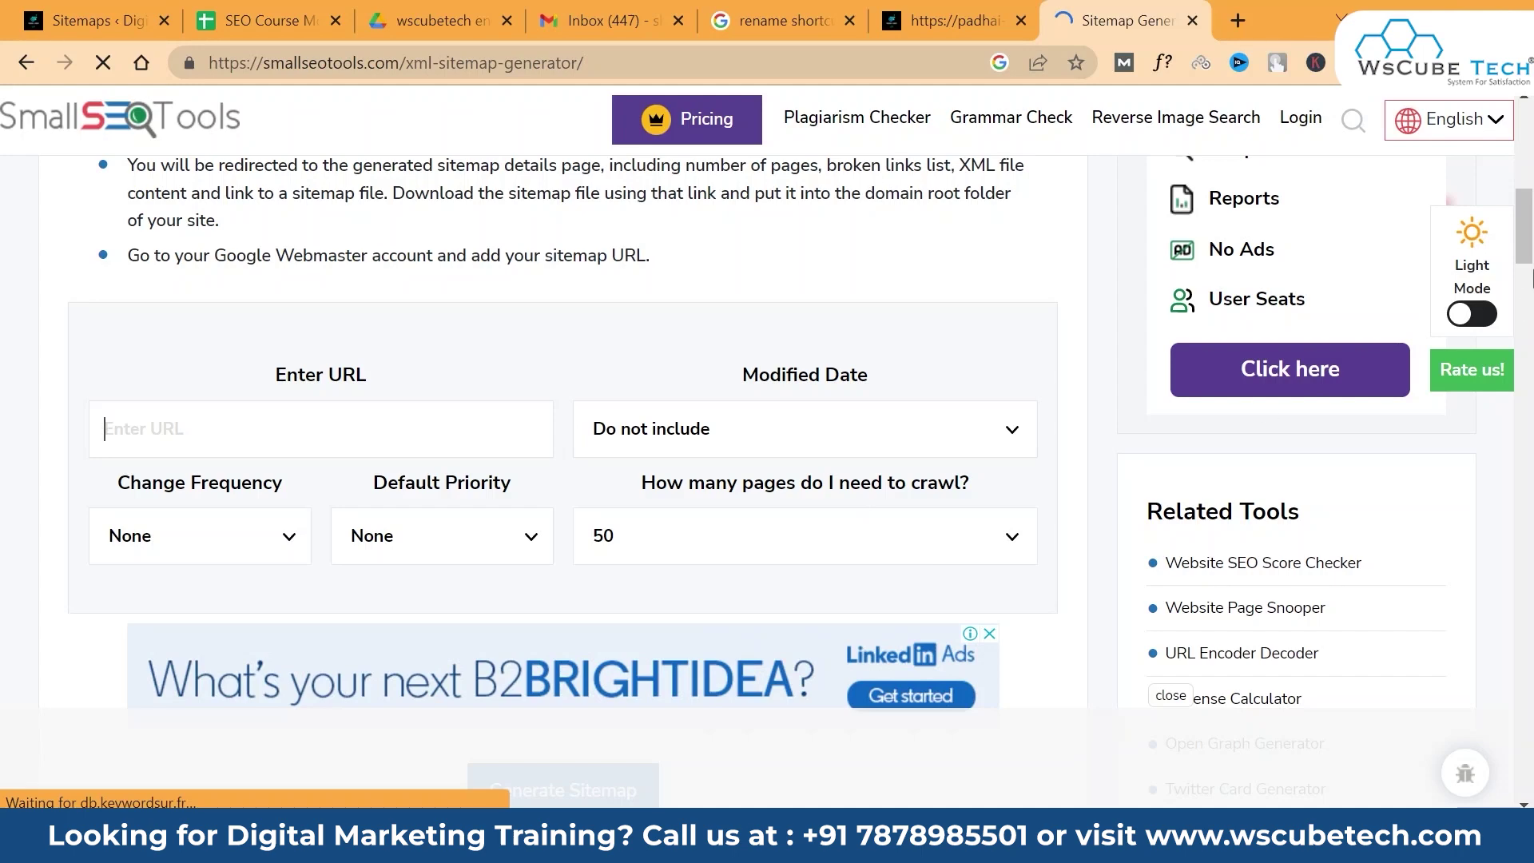
scroll(1531, 277, down, 3)
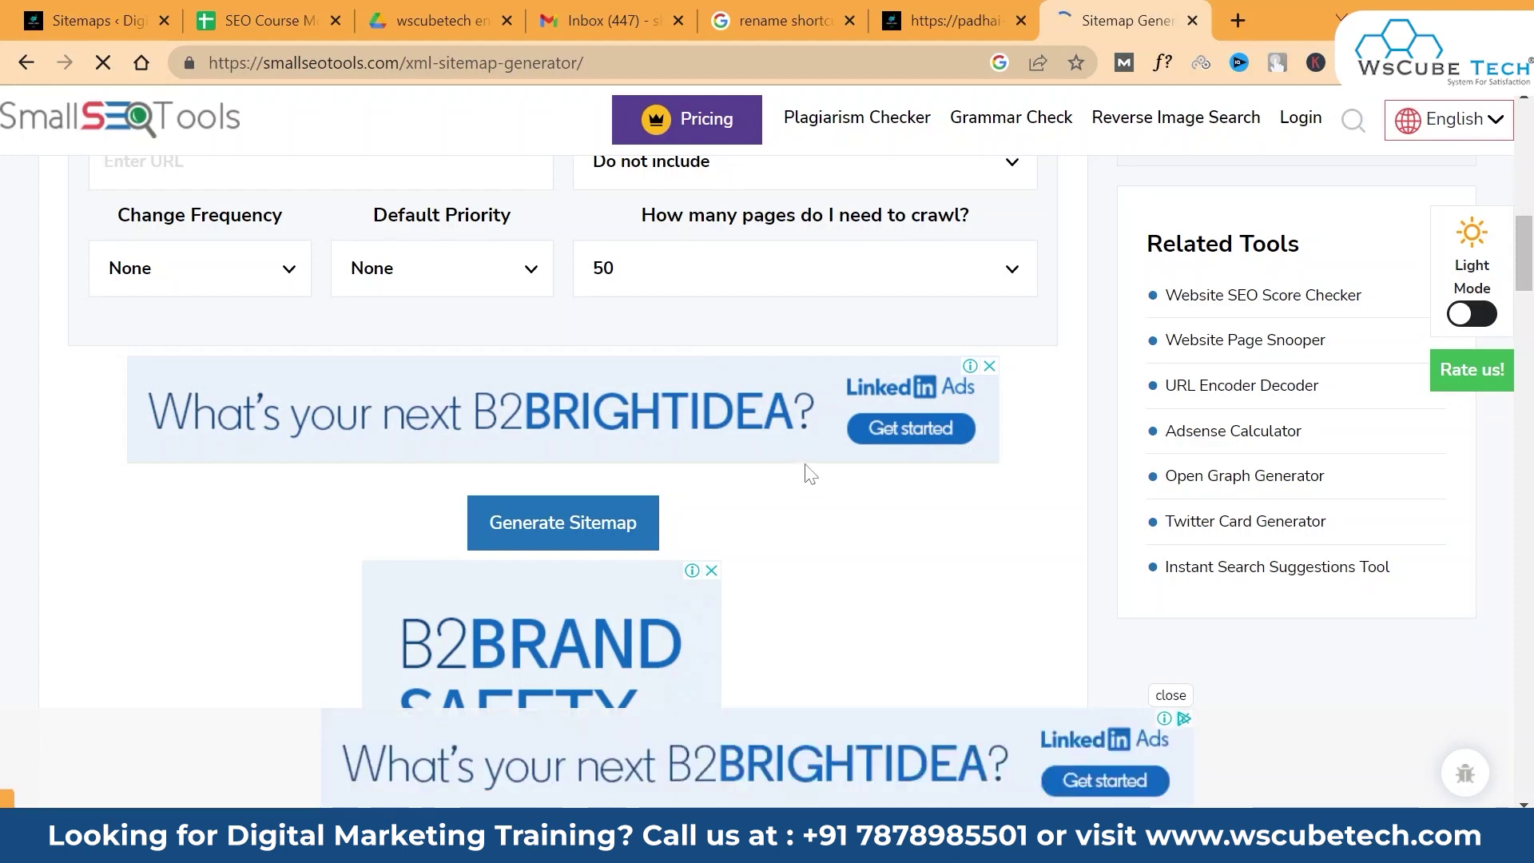
click(1235, 22)
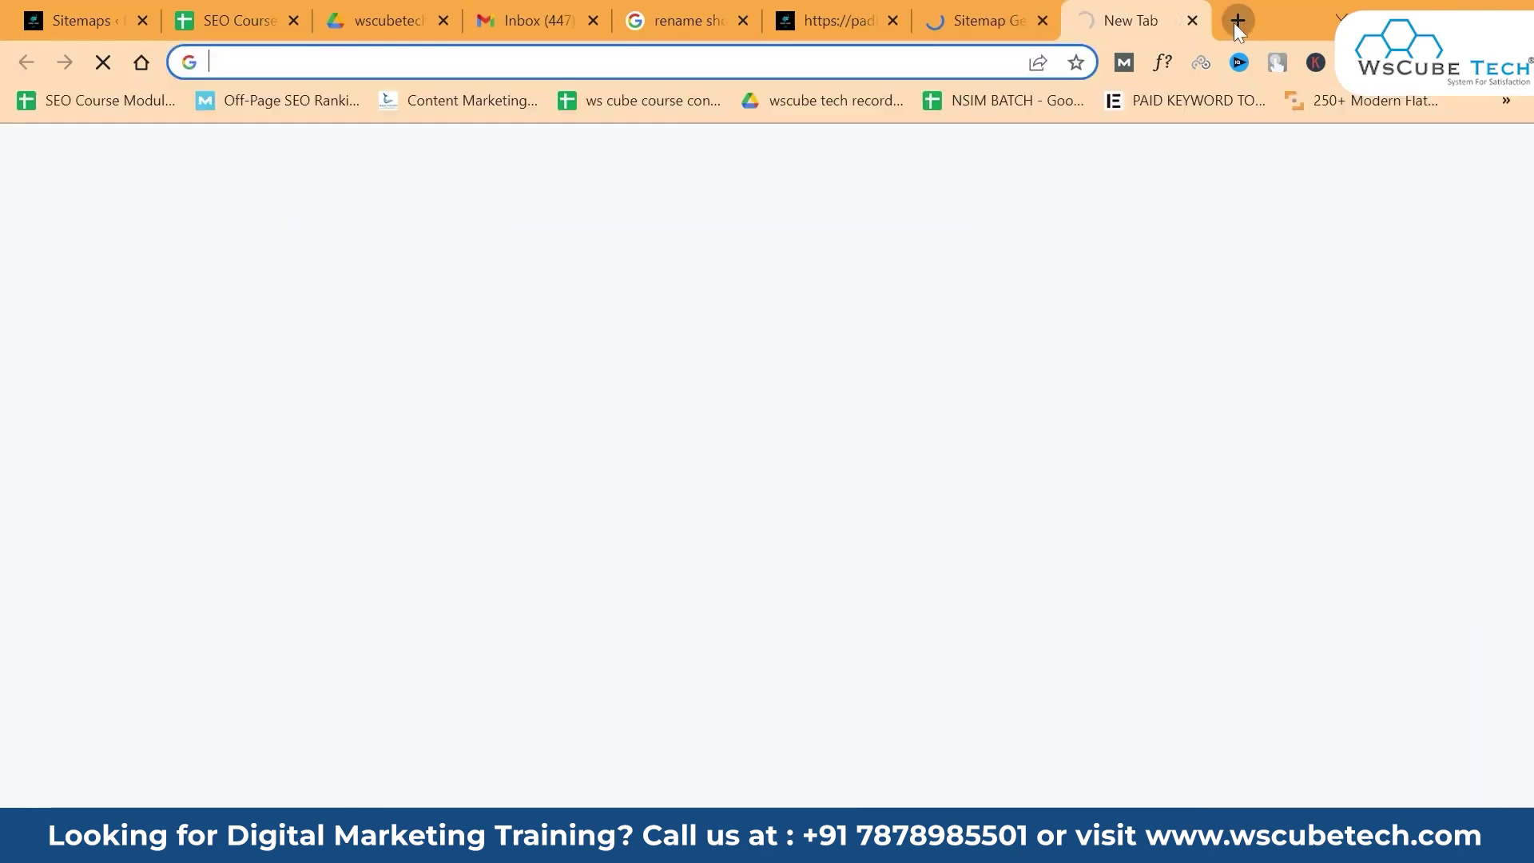
Search 'google search console' and go through Start now to padhai-likhai.com's Sitemaps report
text(google sea)
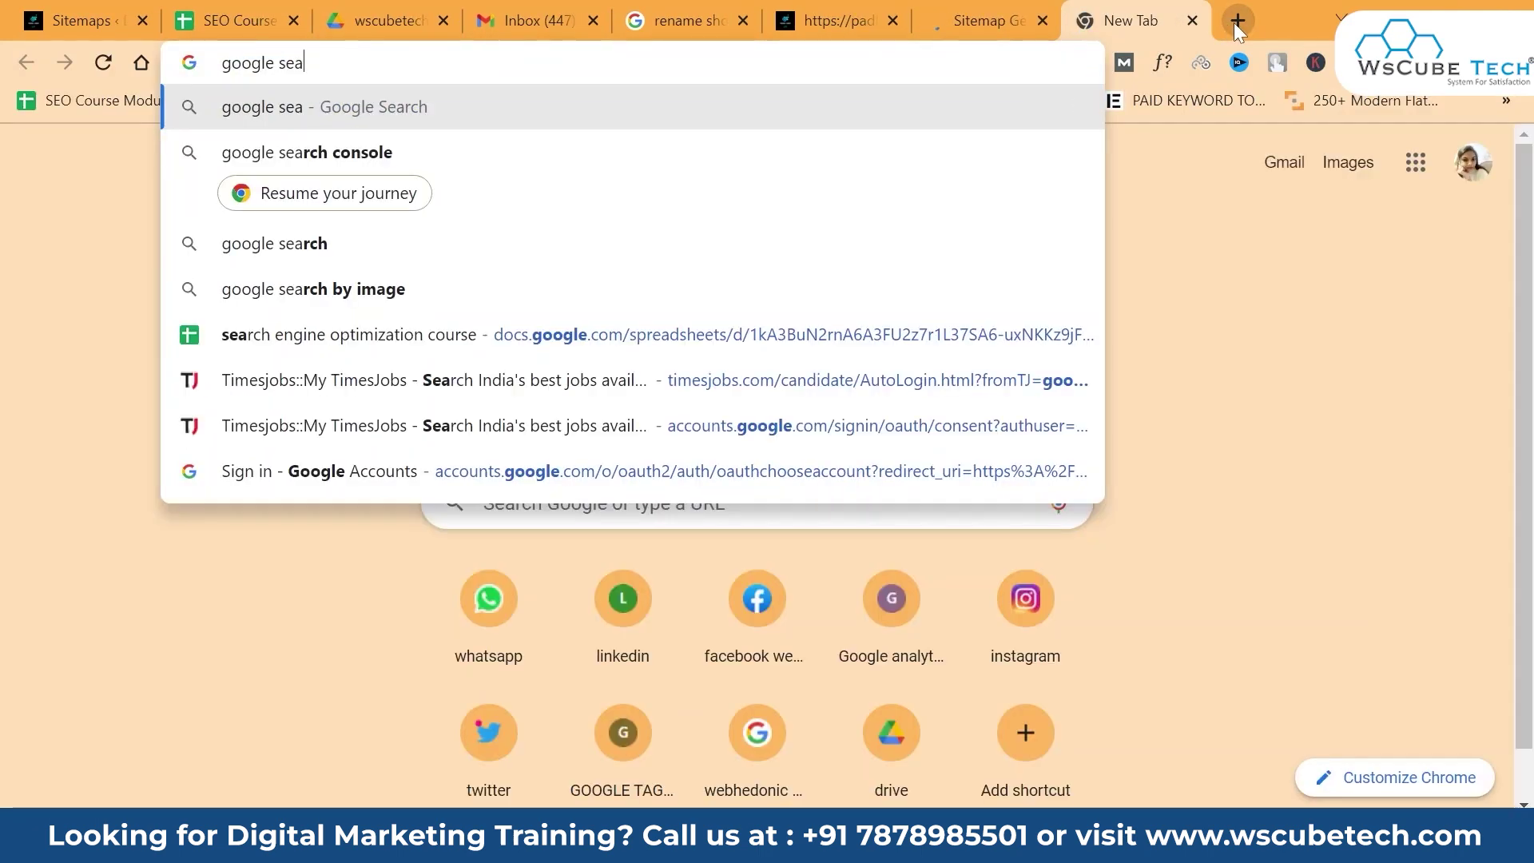
text(rch )
text(co)
key(Return)
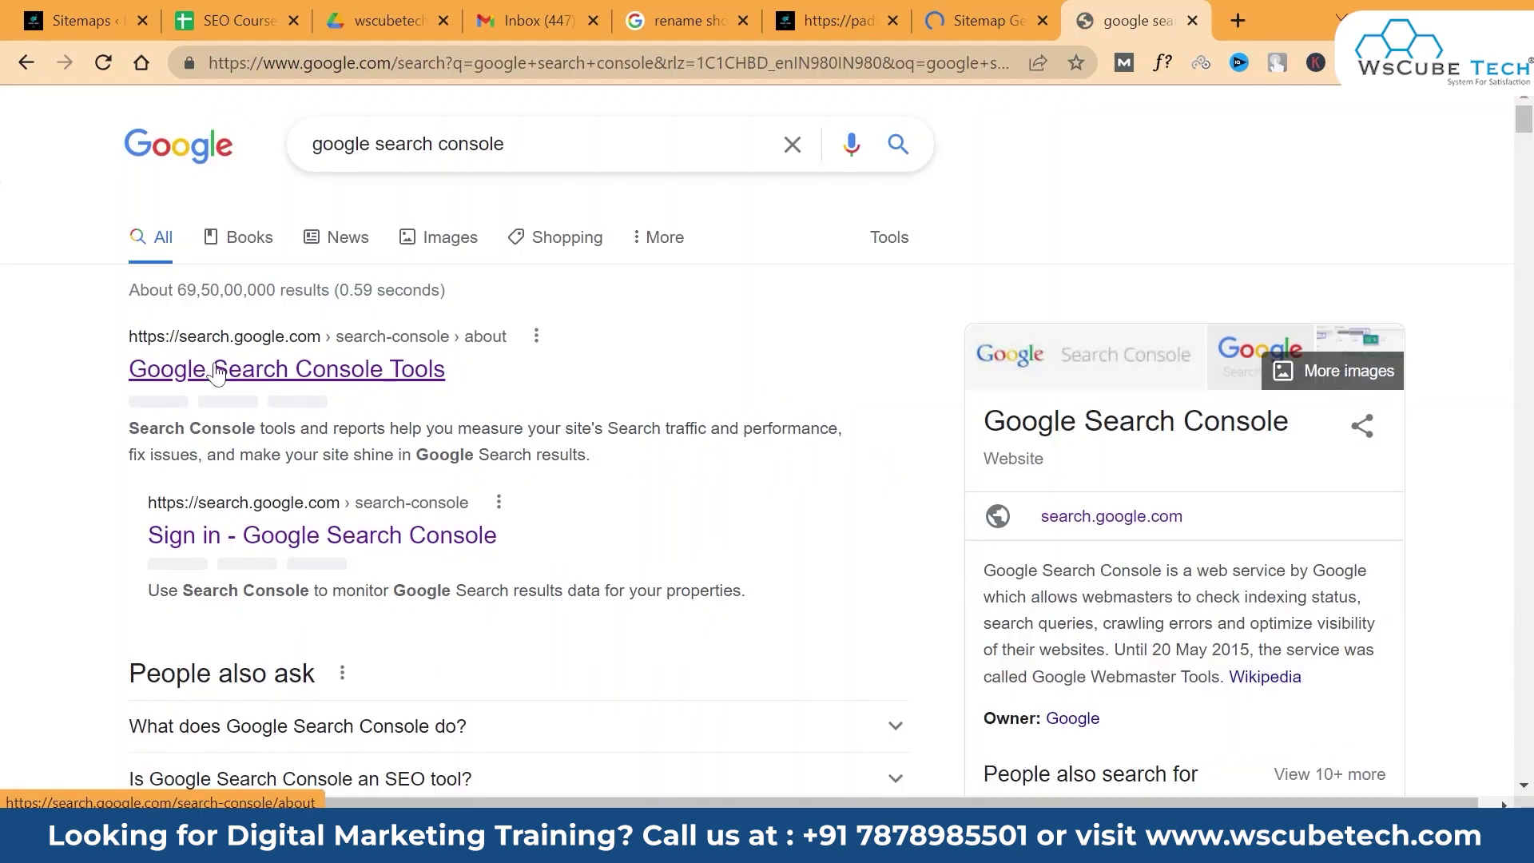
click(216, 371)
click(275, 636)
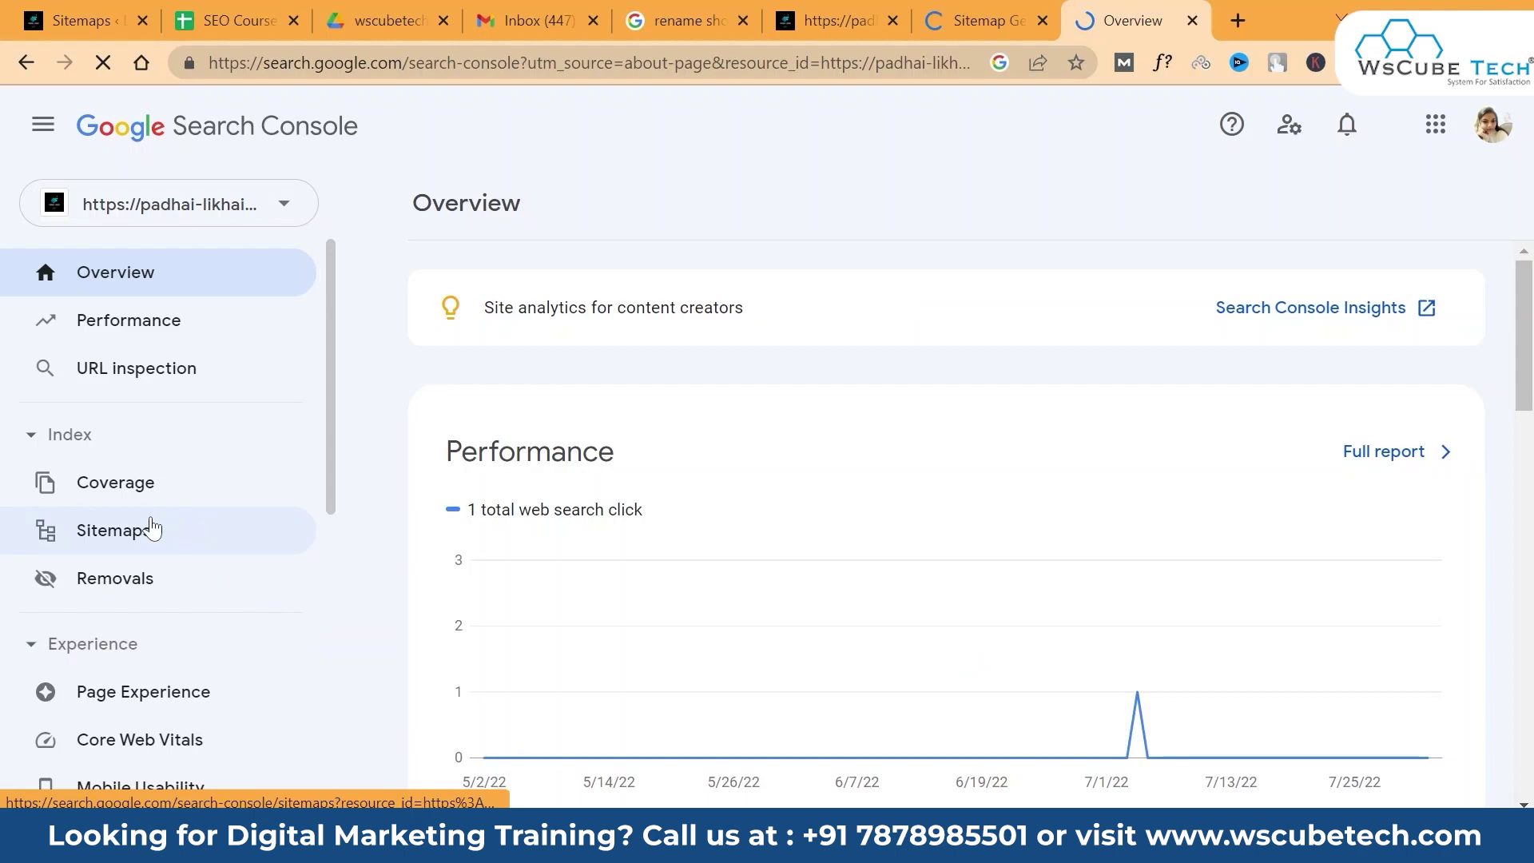
click(150, 517)
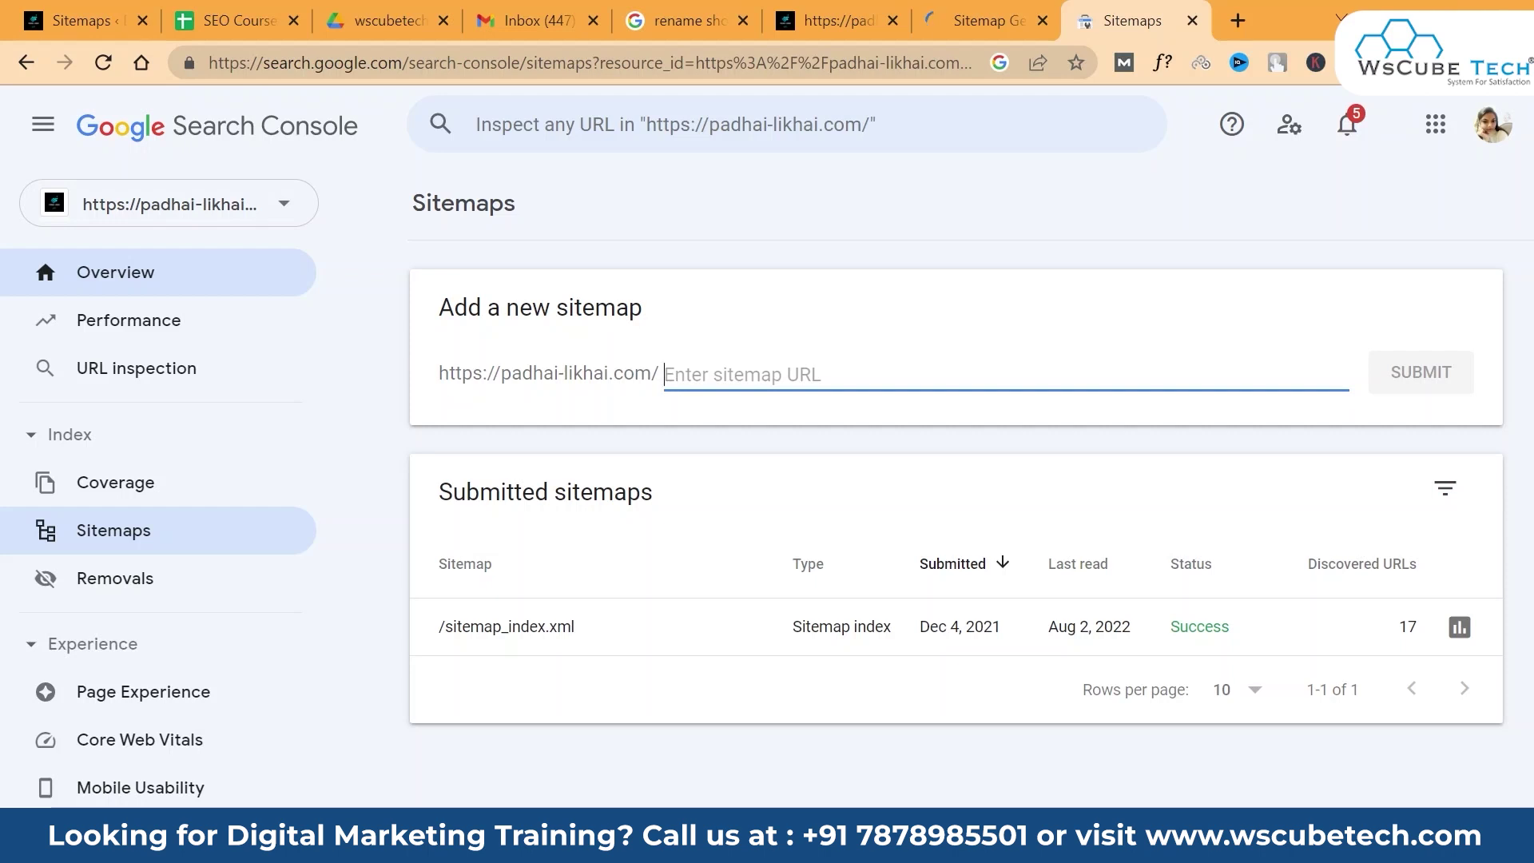
Enter sitemap.xml in the Add a new sitemap URL field
text(sitemap)
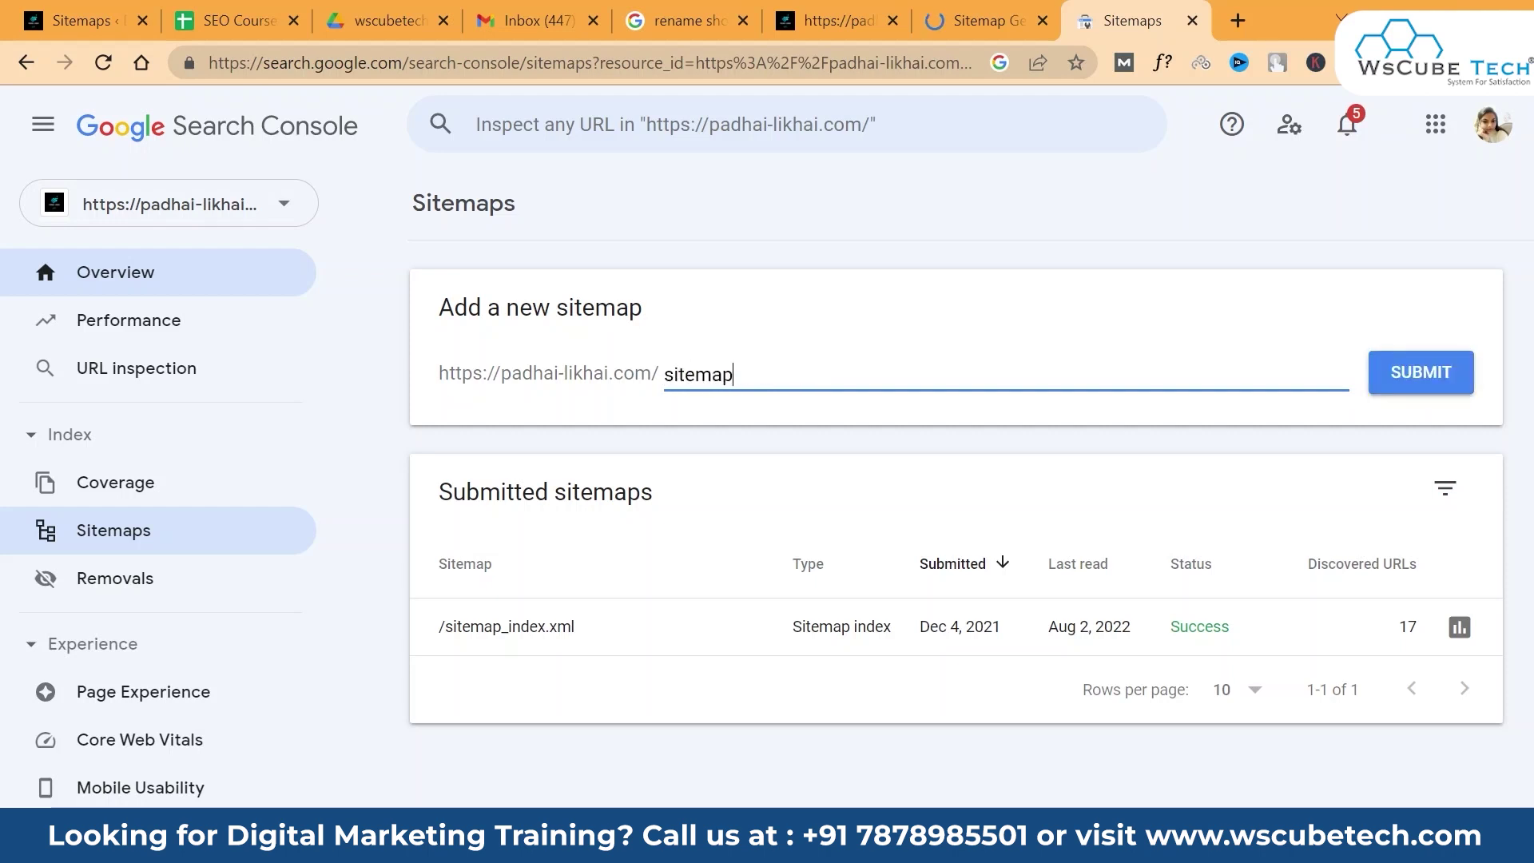
text(.xml)
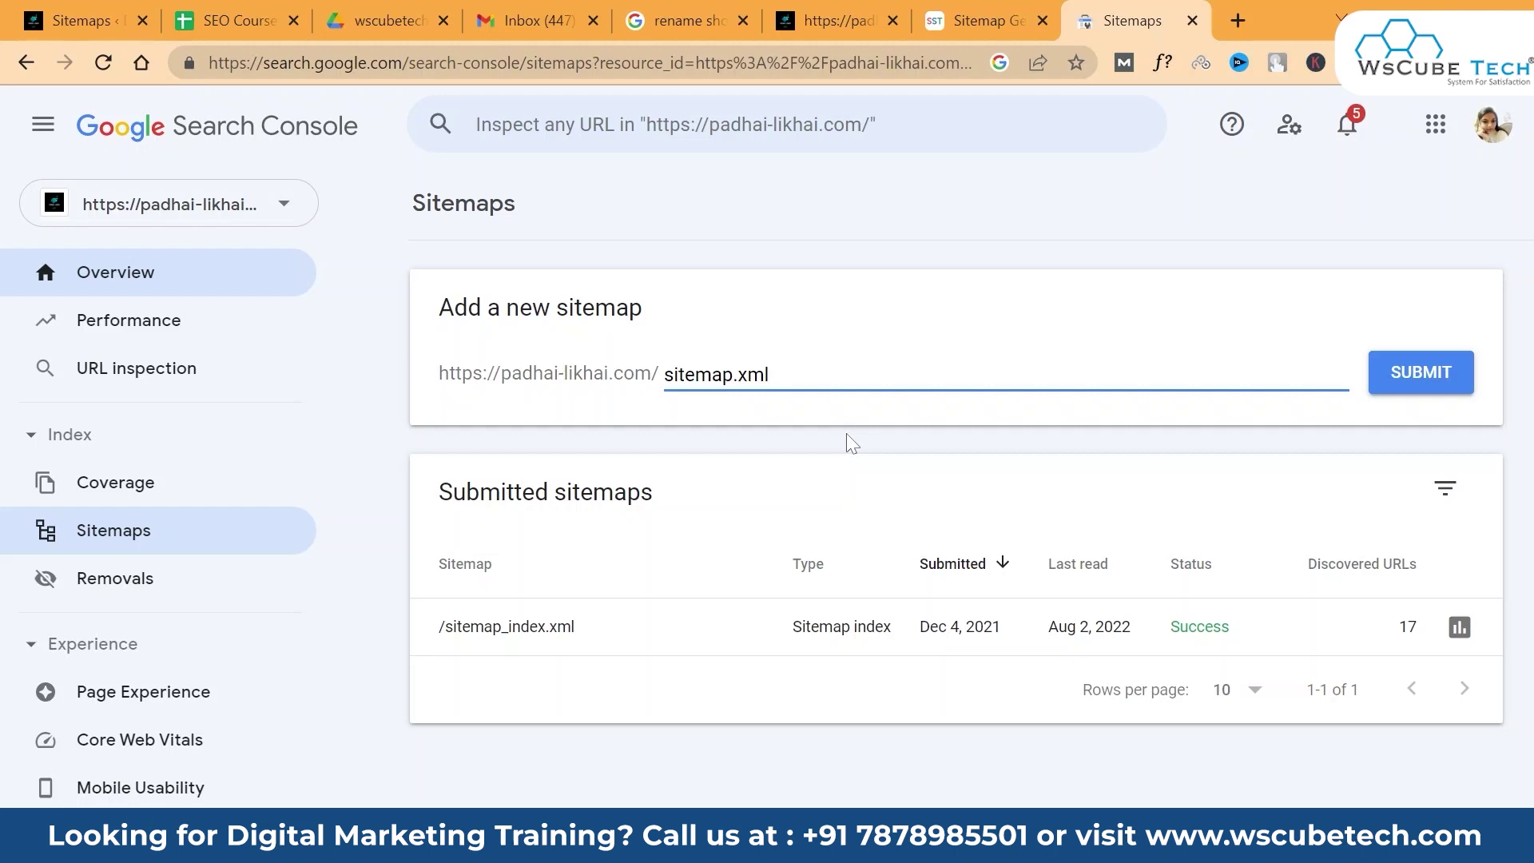
click(88, 11)
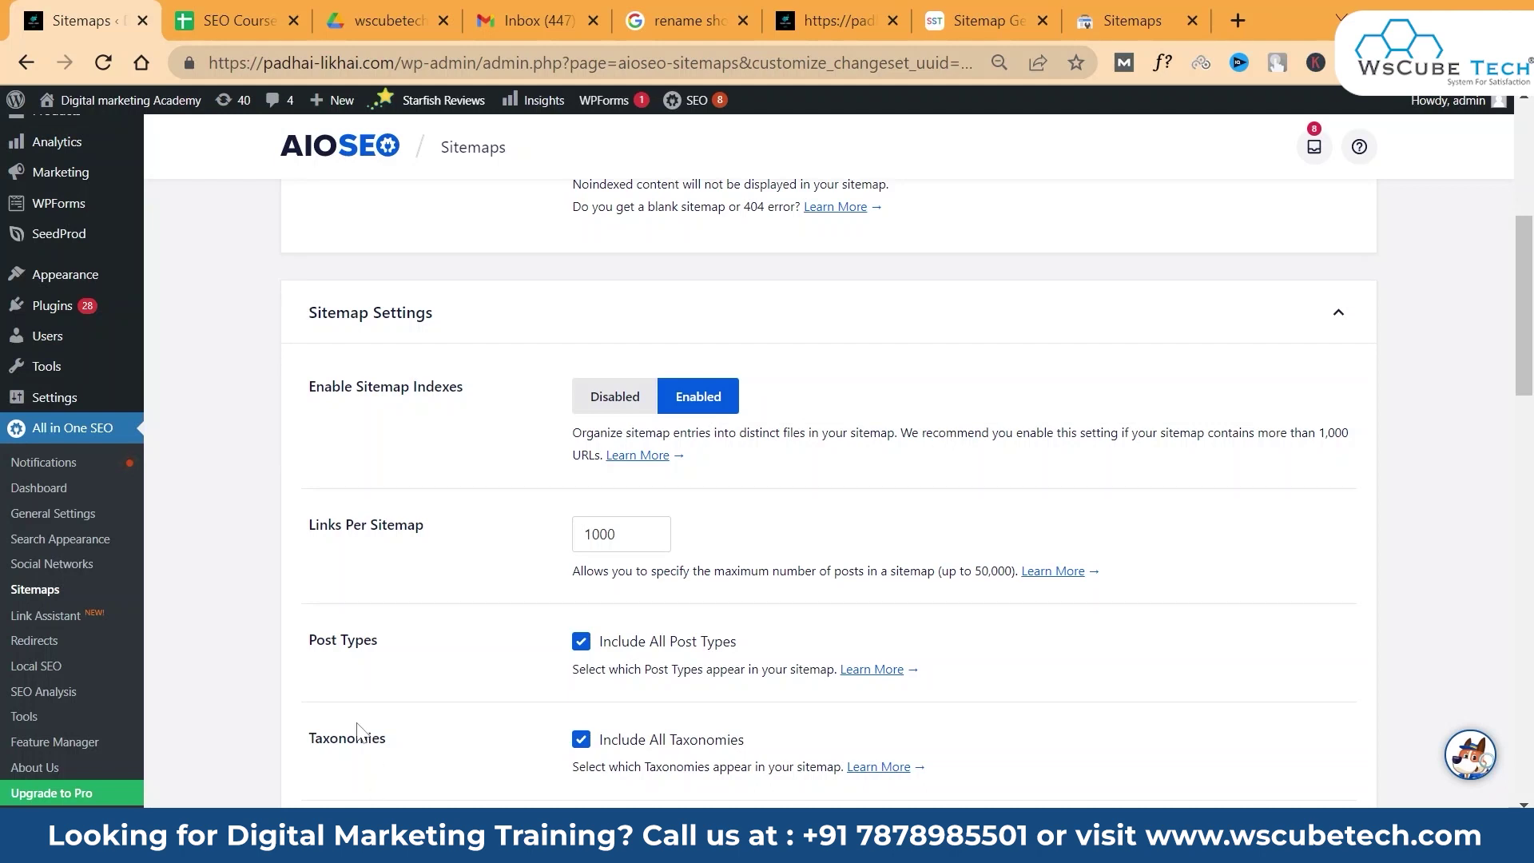
click(95, 435)
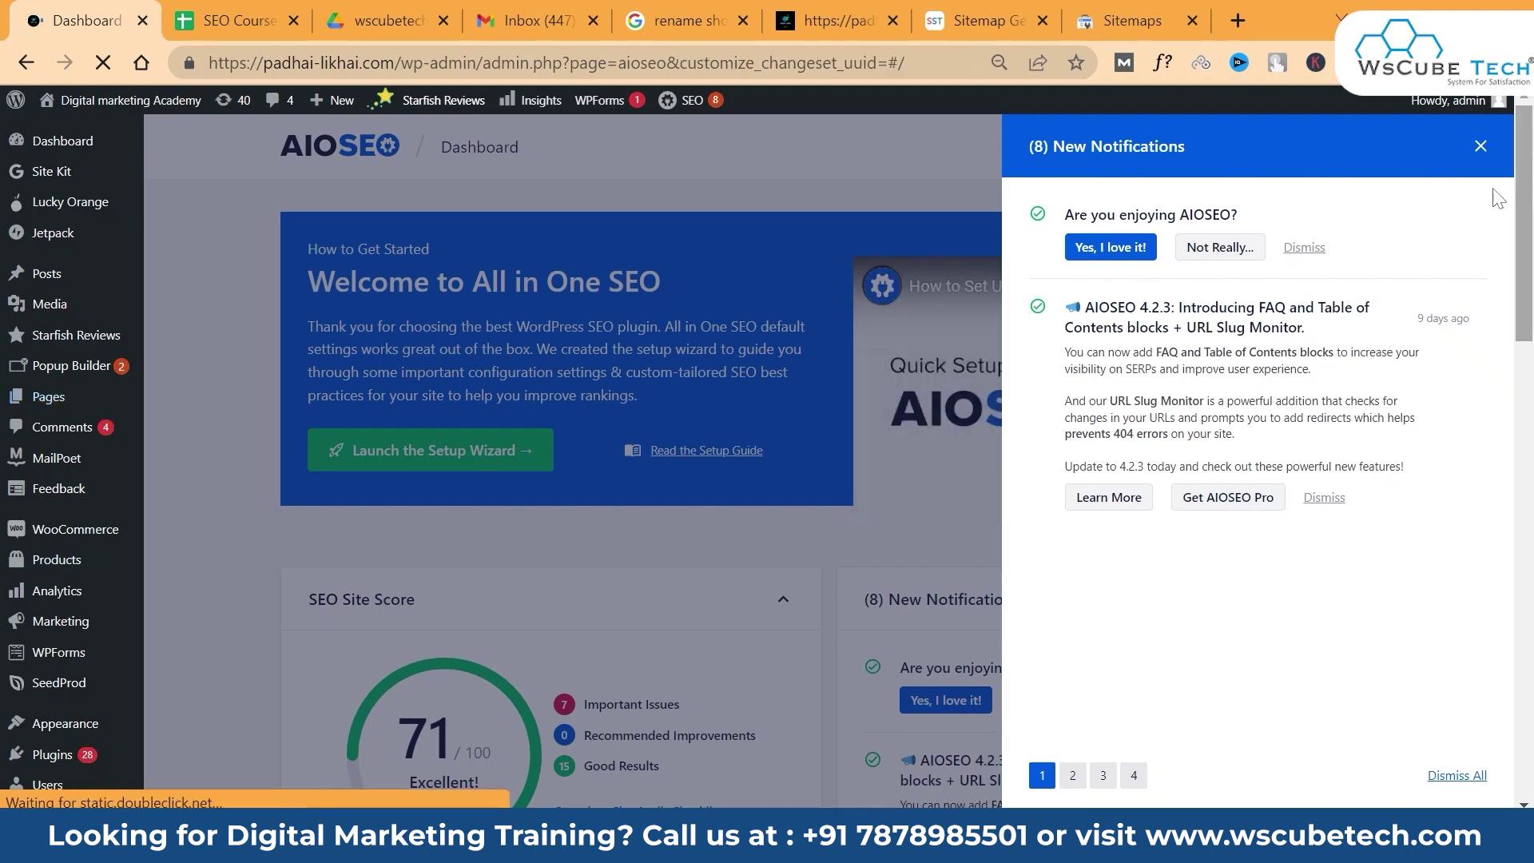
click(1478, 148)
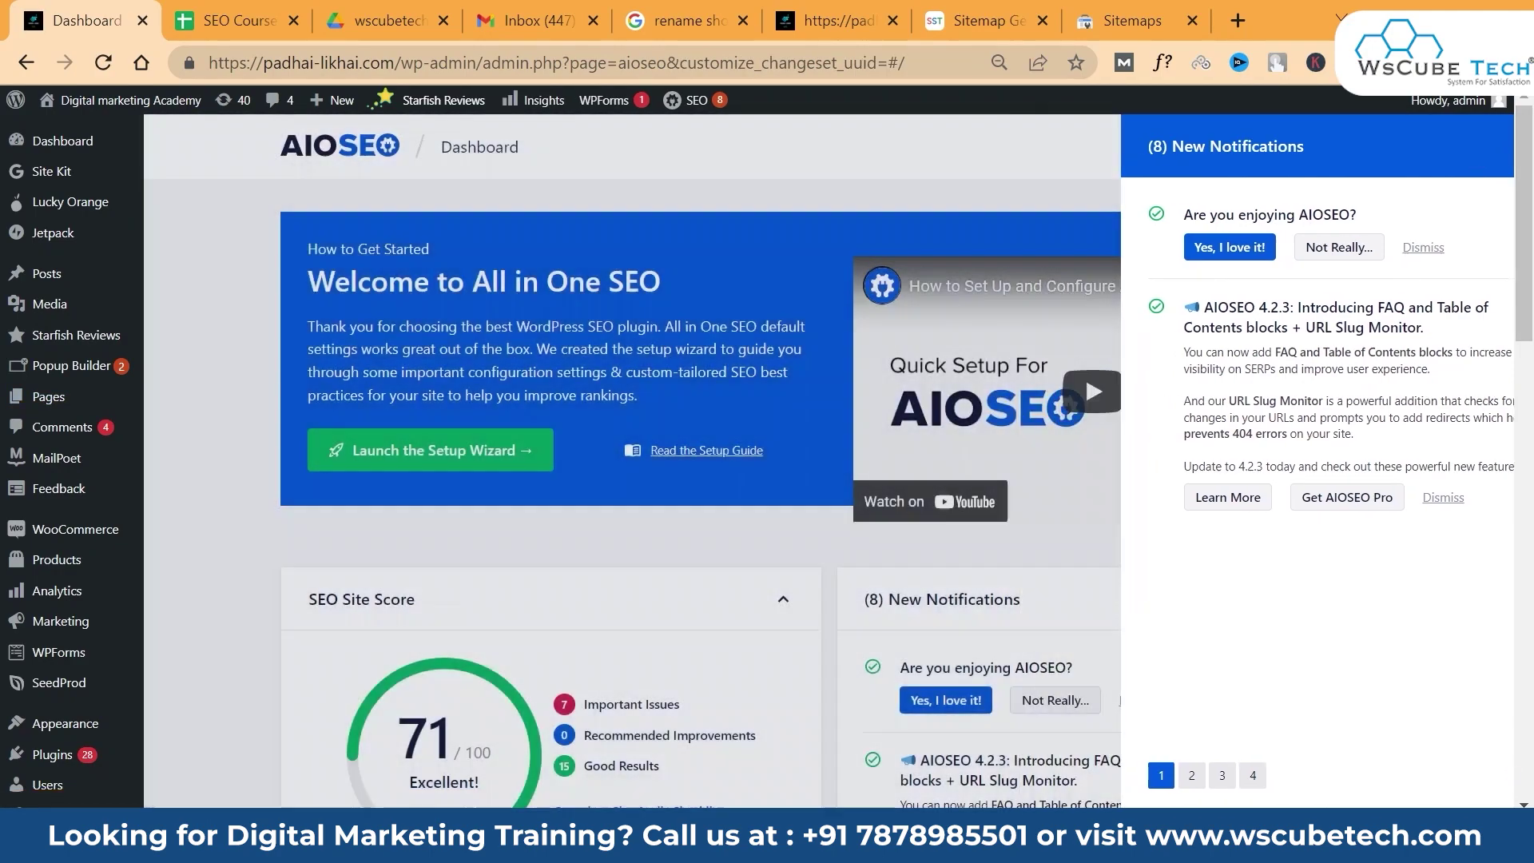
scroll(583, 512, down, 8)
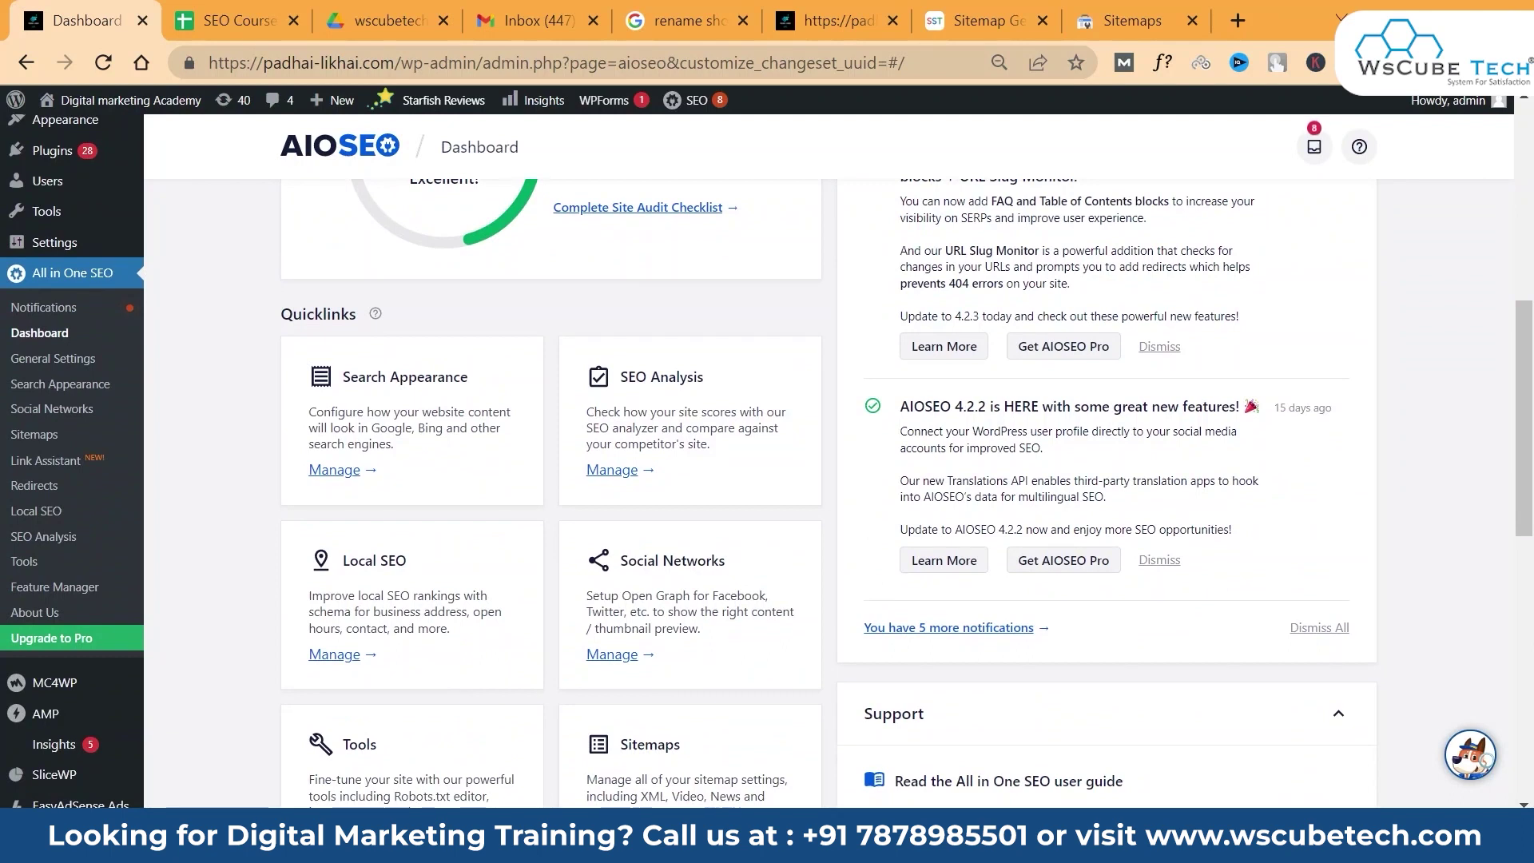
click(49, 286)
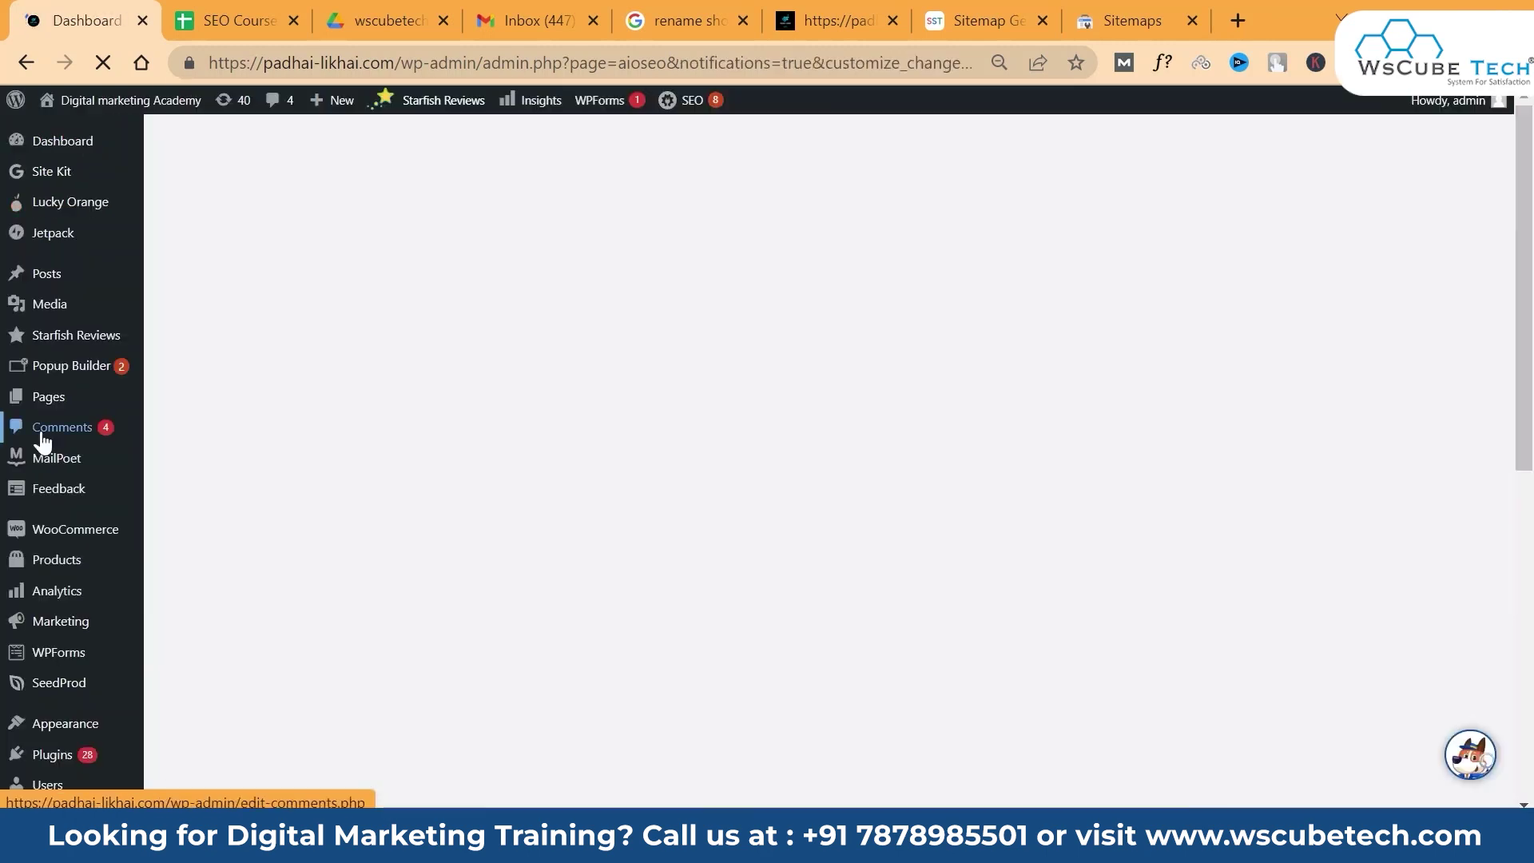
scroll(40, 191, down, 8)
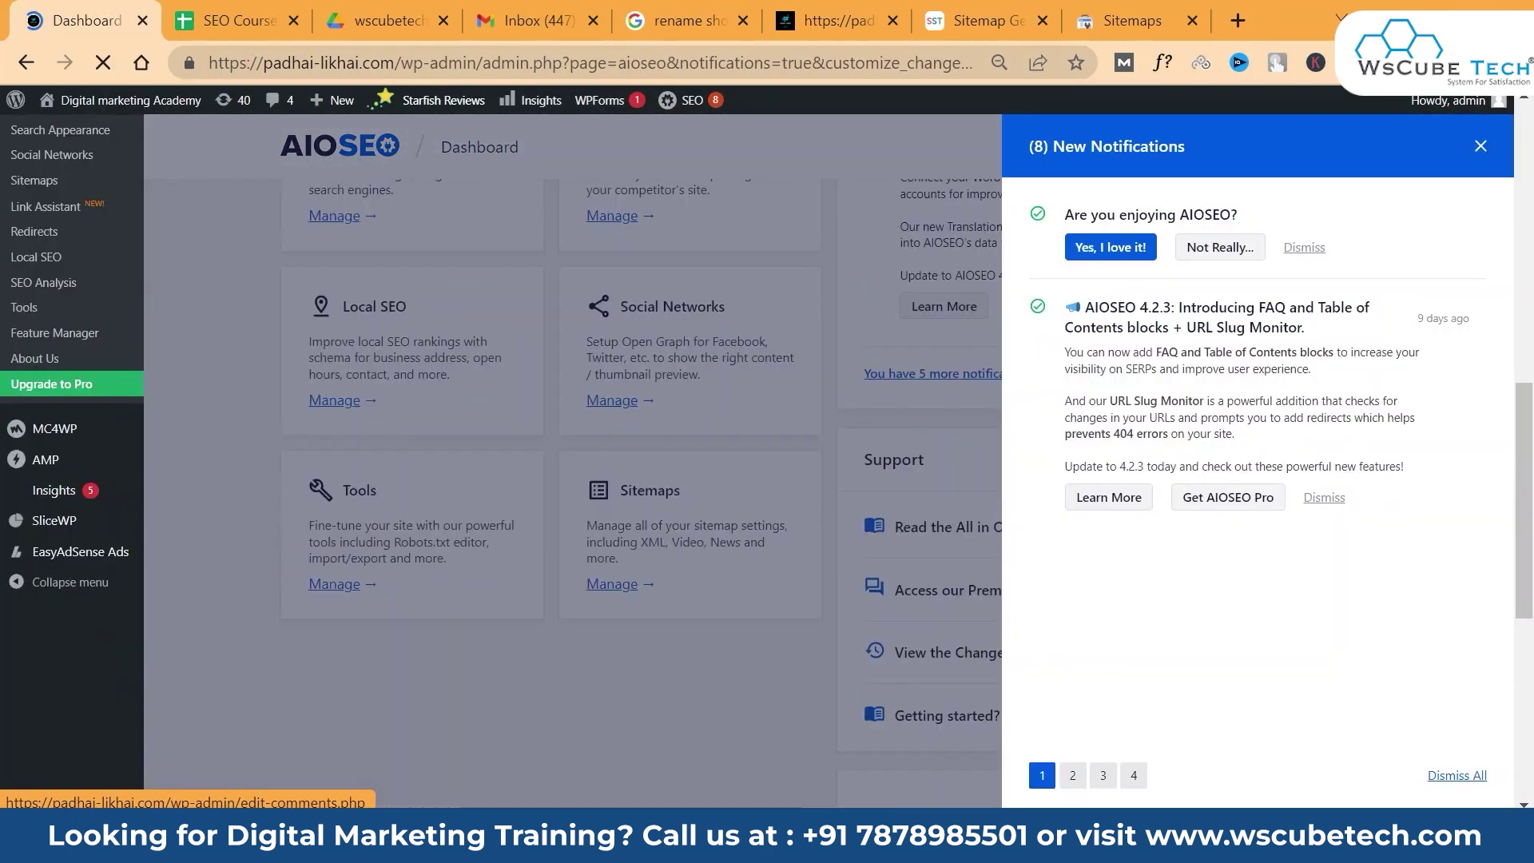
click(40, 192)
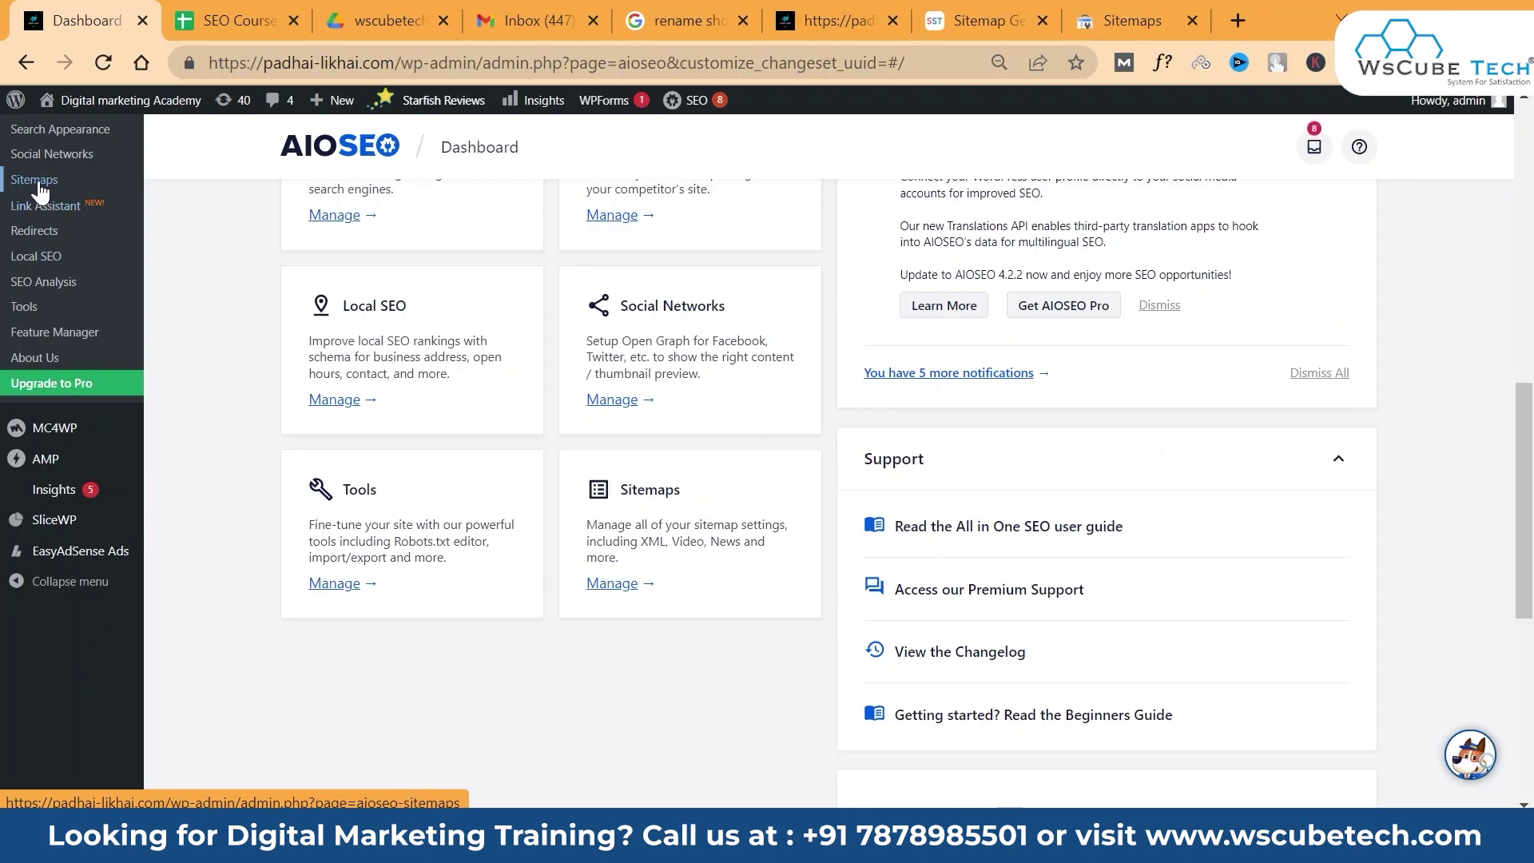
click(39, 185)
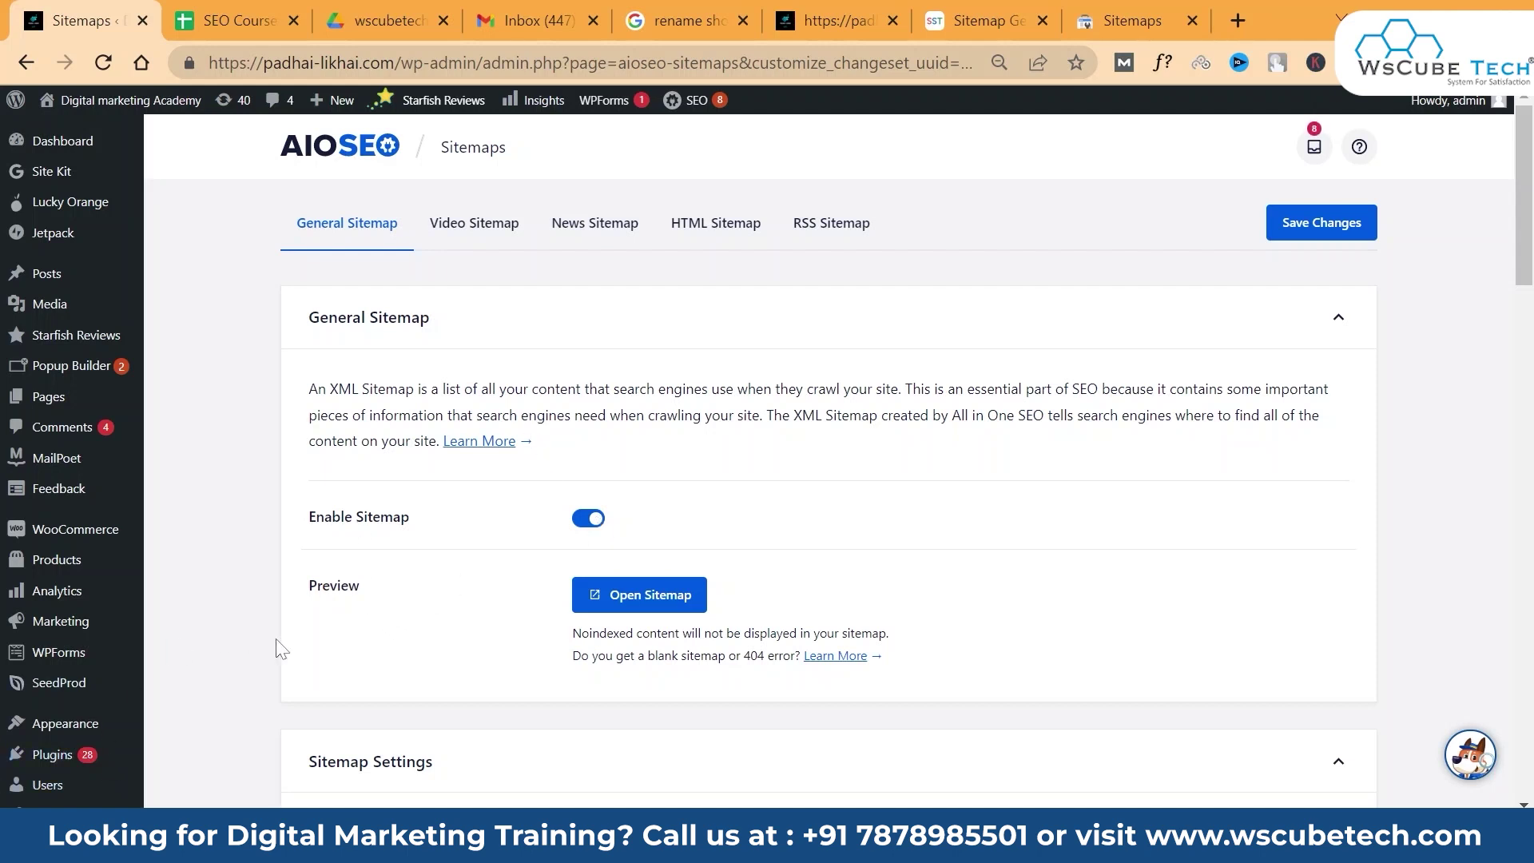
Preview the generated sitemap.xml in a new tab, then return to the AIOSEO Sitemaps settings
click(656, 608)
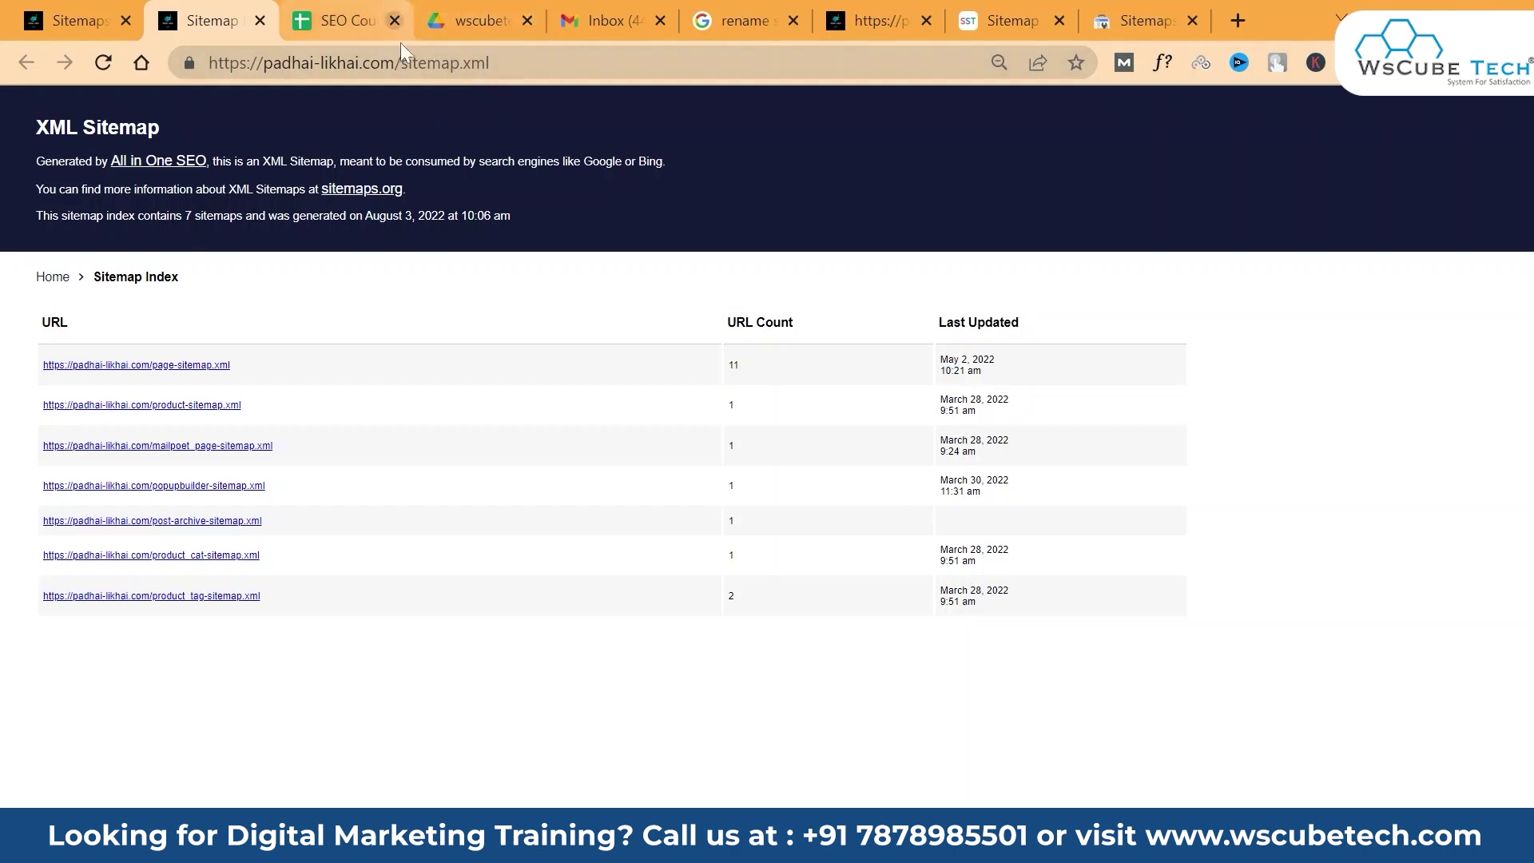
key(ctrl+shift+Tab)
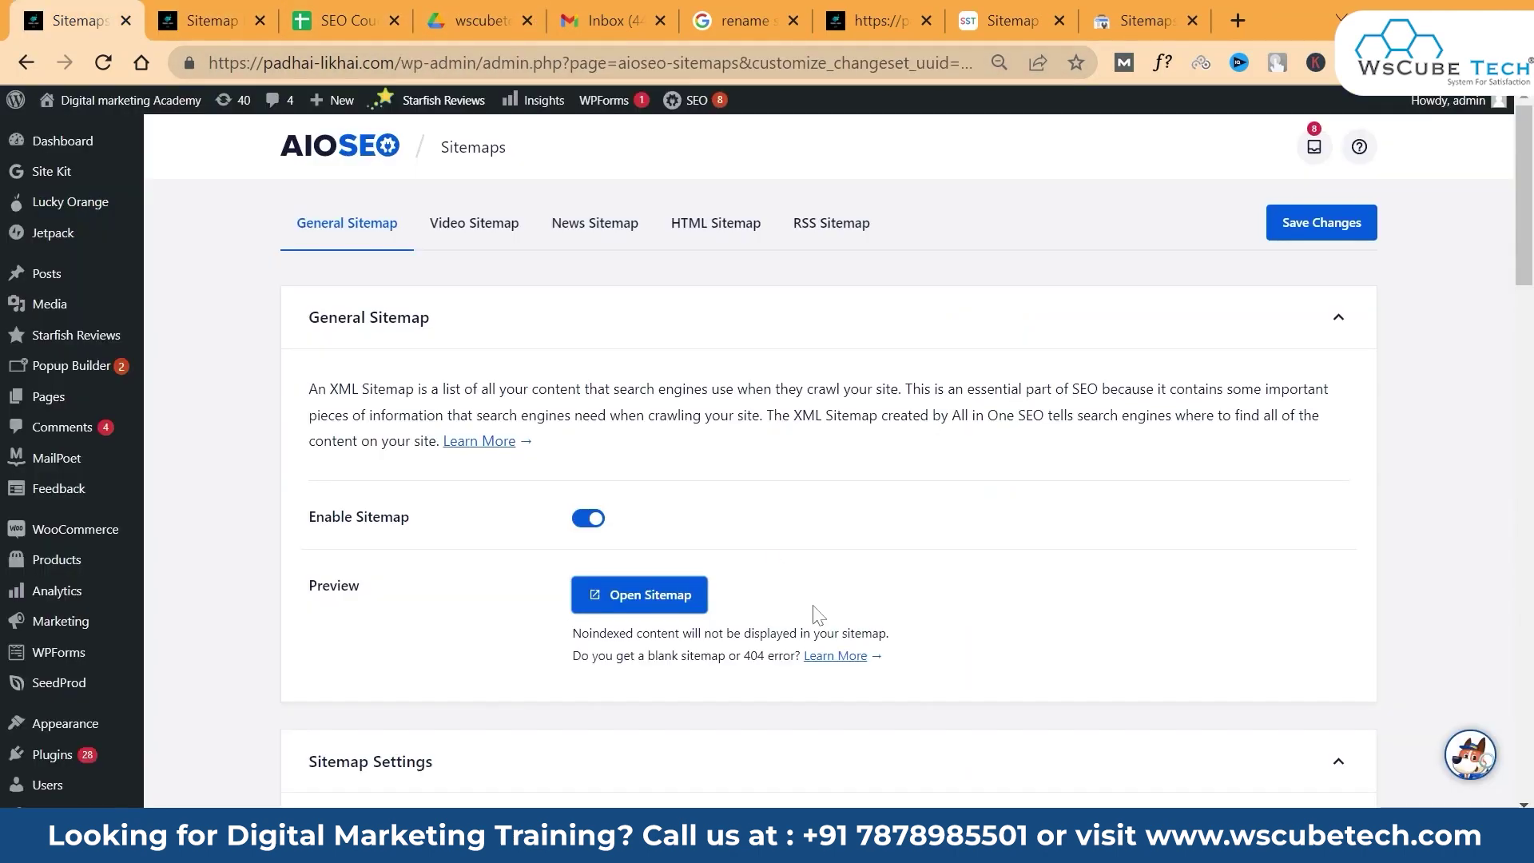
scroll(771, 371, down, 5)
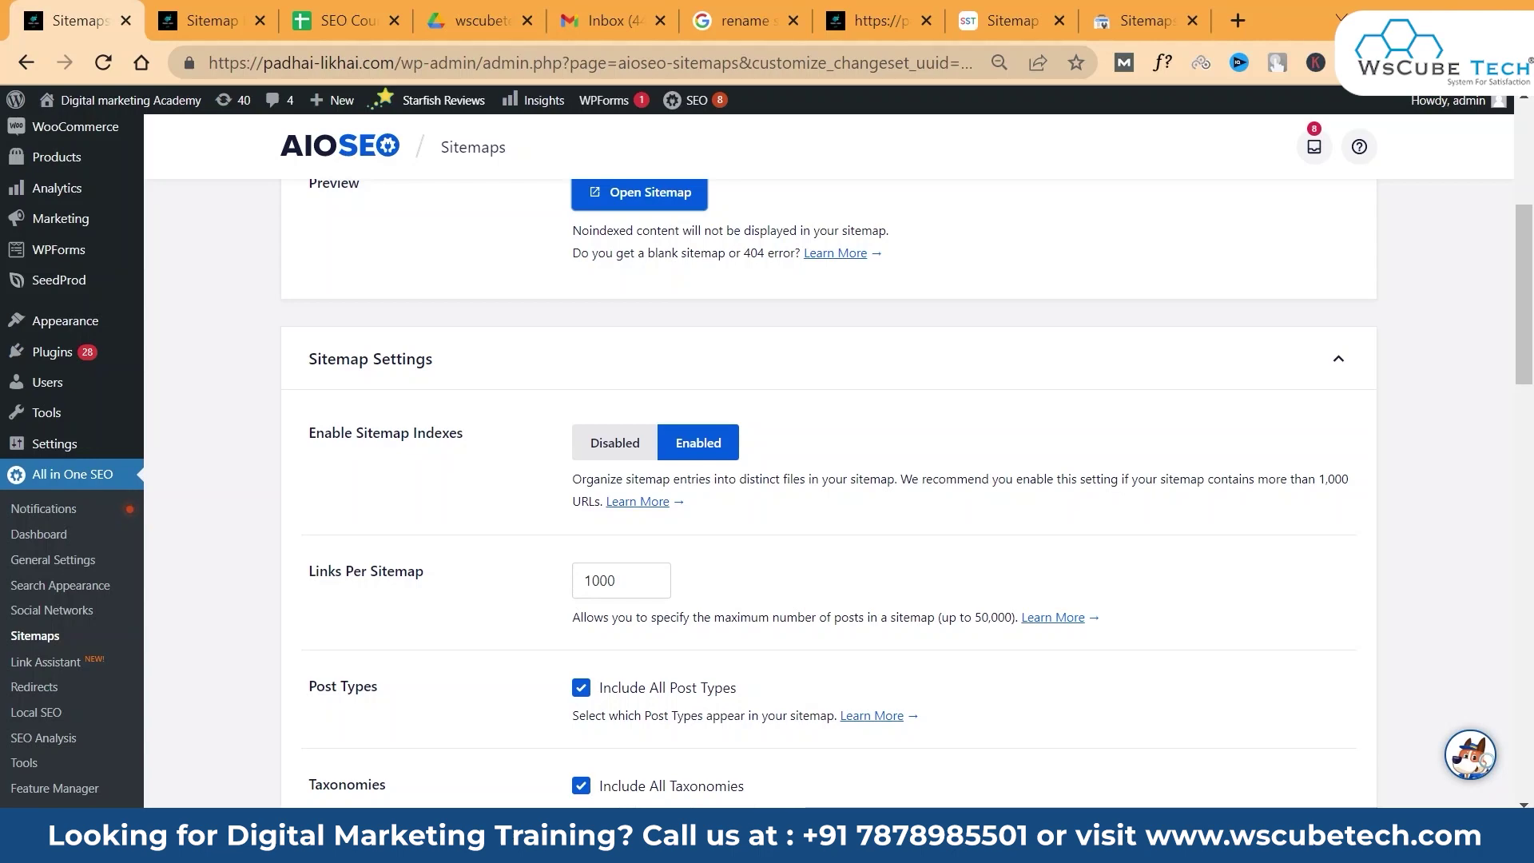
scroll(767, 460, down, 4)
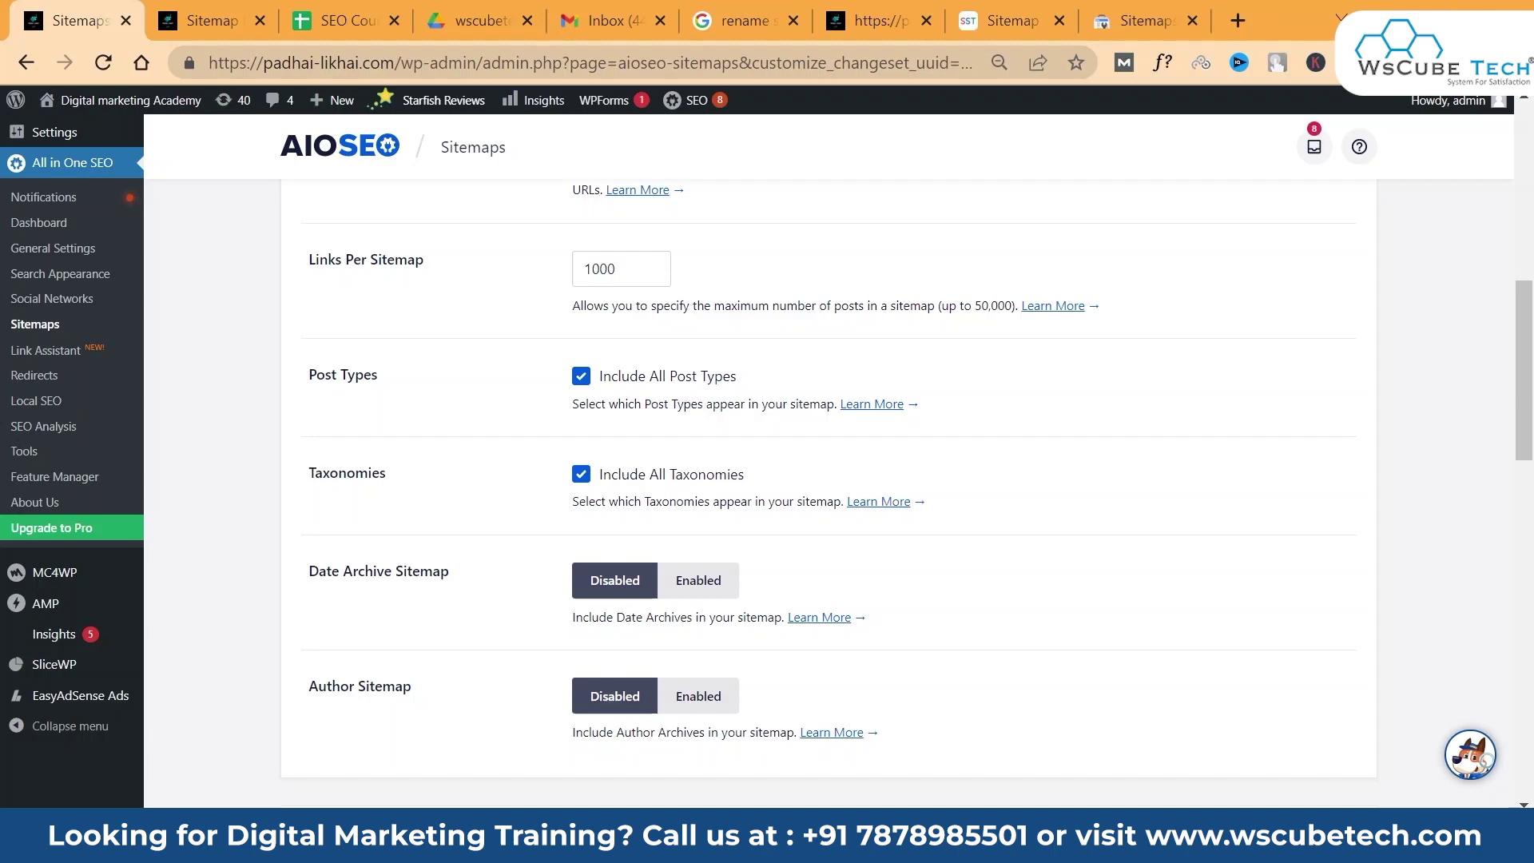
scroll(747, 460, down, 4)
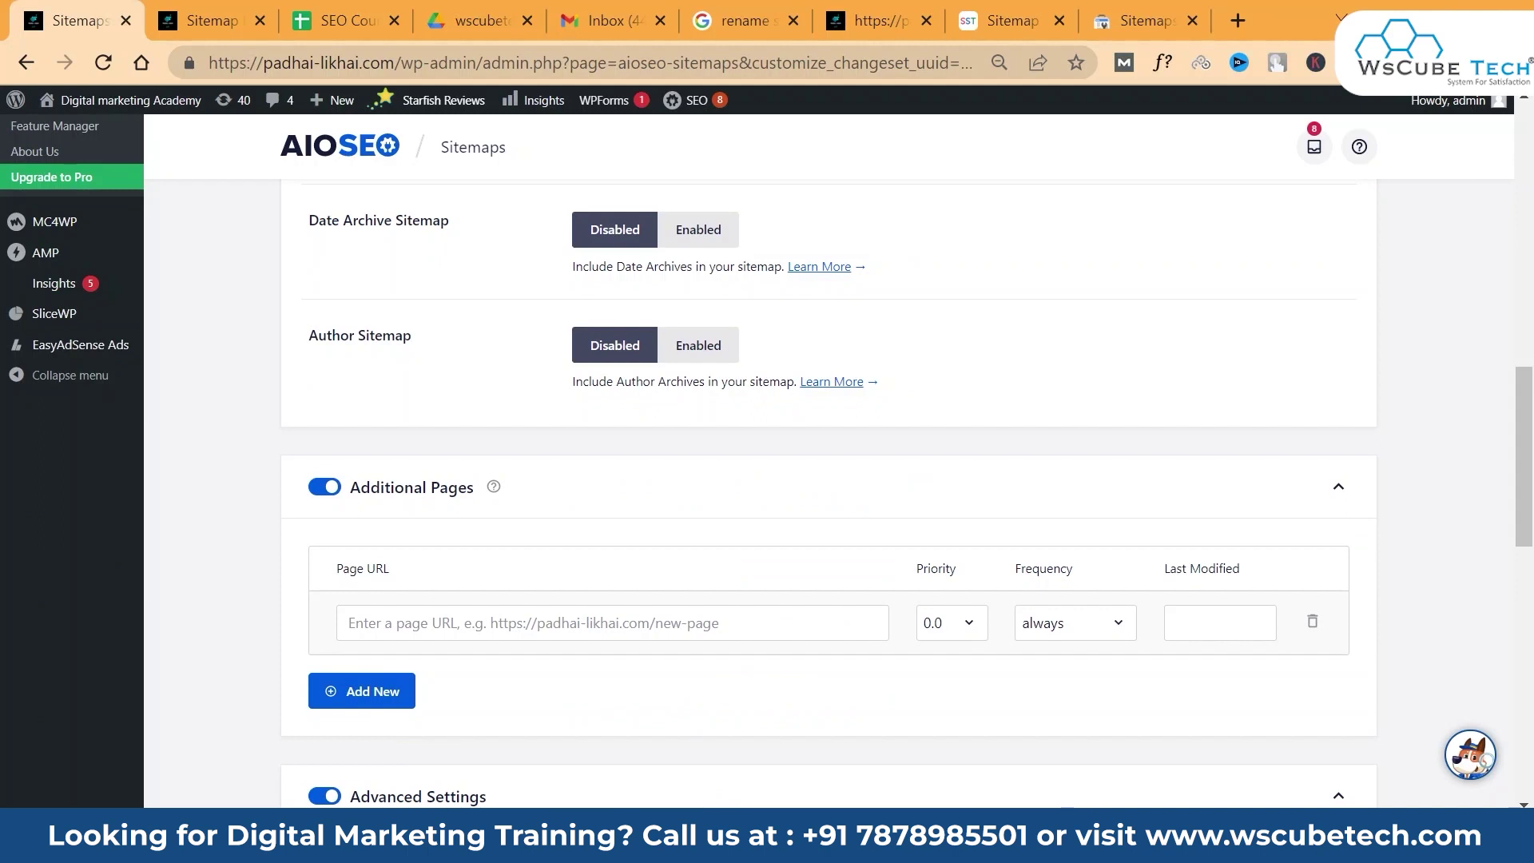
scroll(828, 460, down, 4)
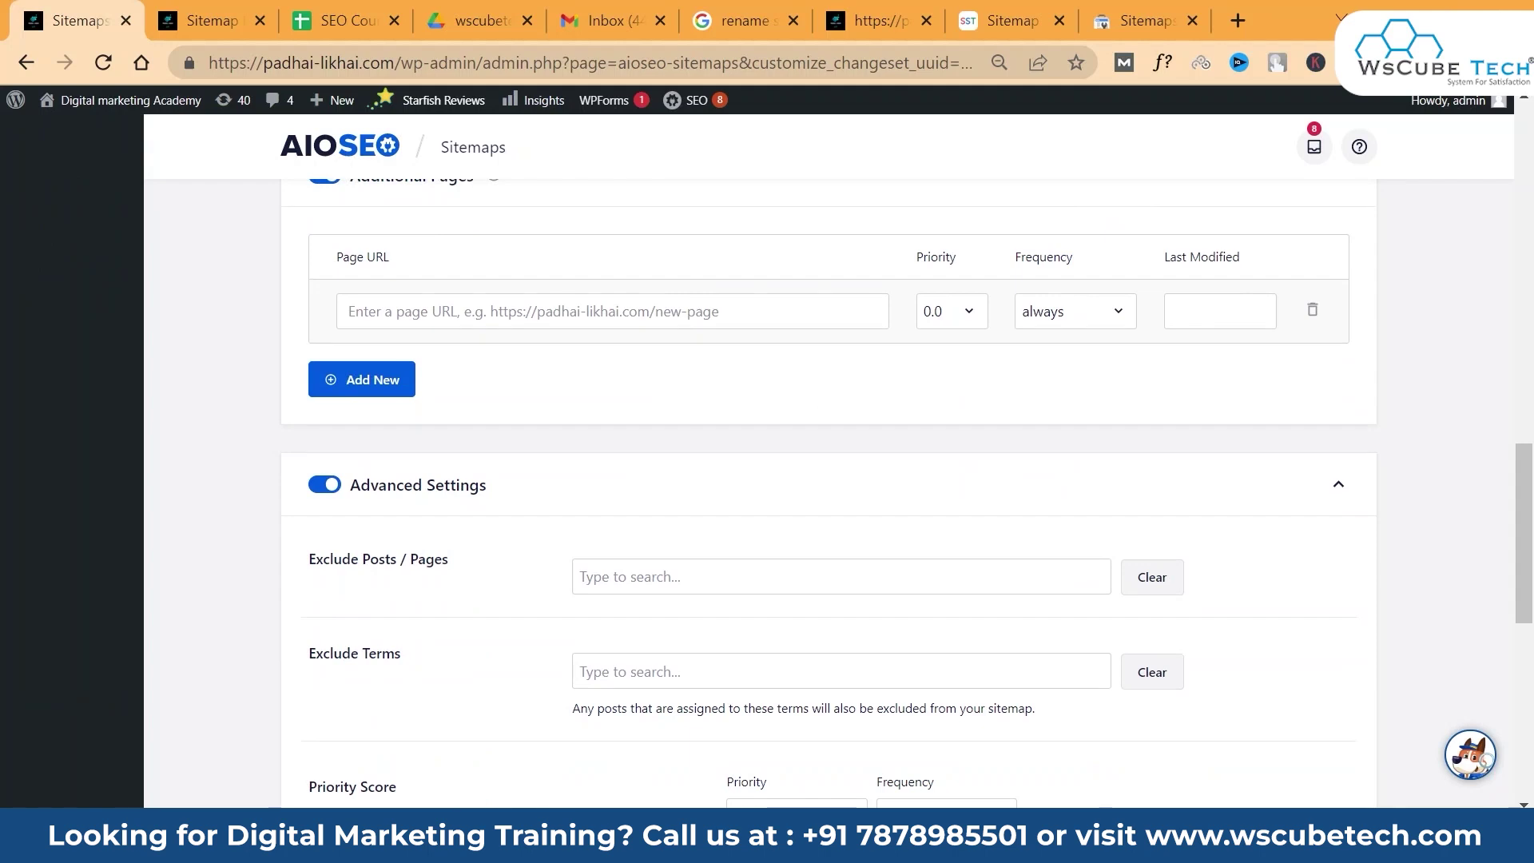
scroll(1044, 636, down, 1)
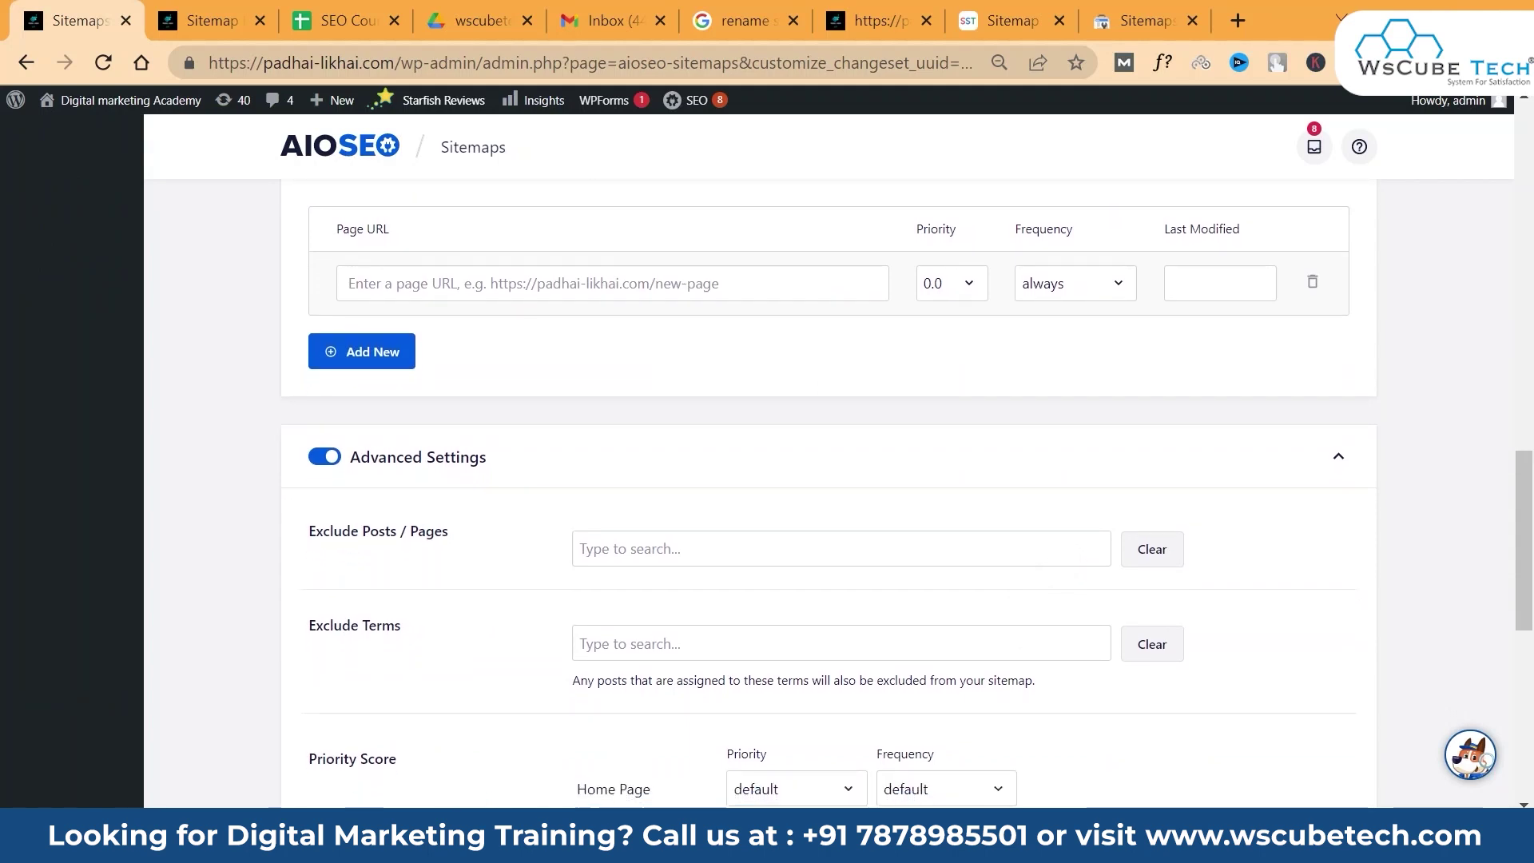
scroll(767, 461, up, 1)
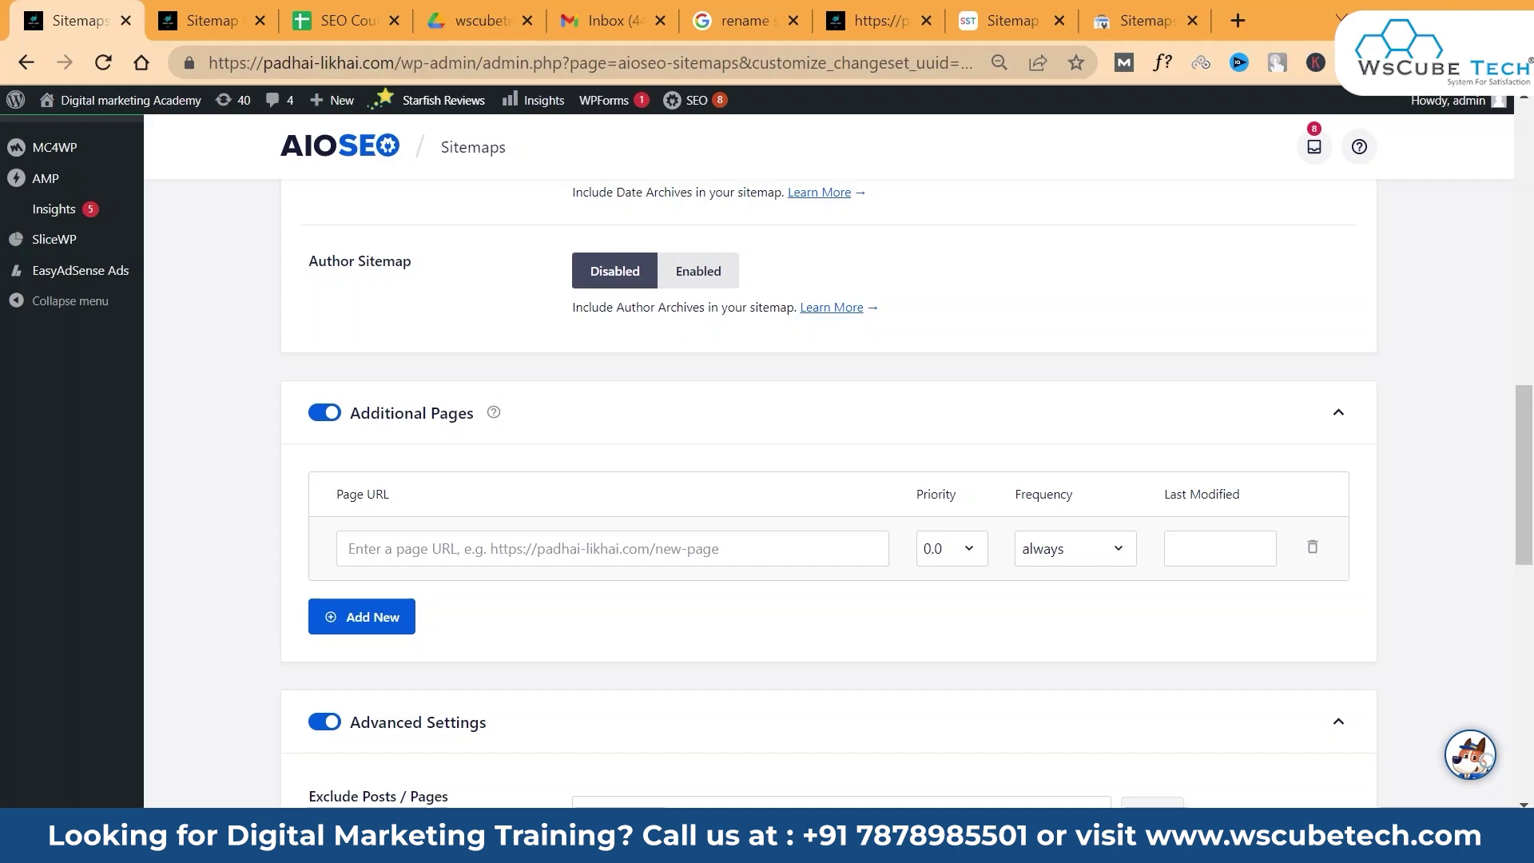
scroll(828, 492, down, 13)
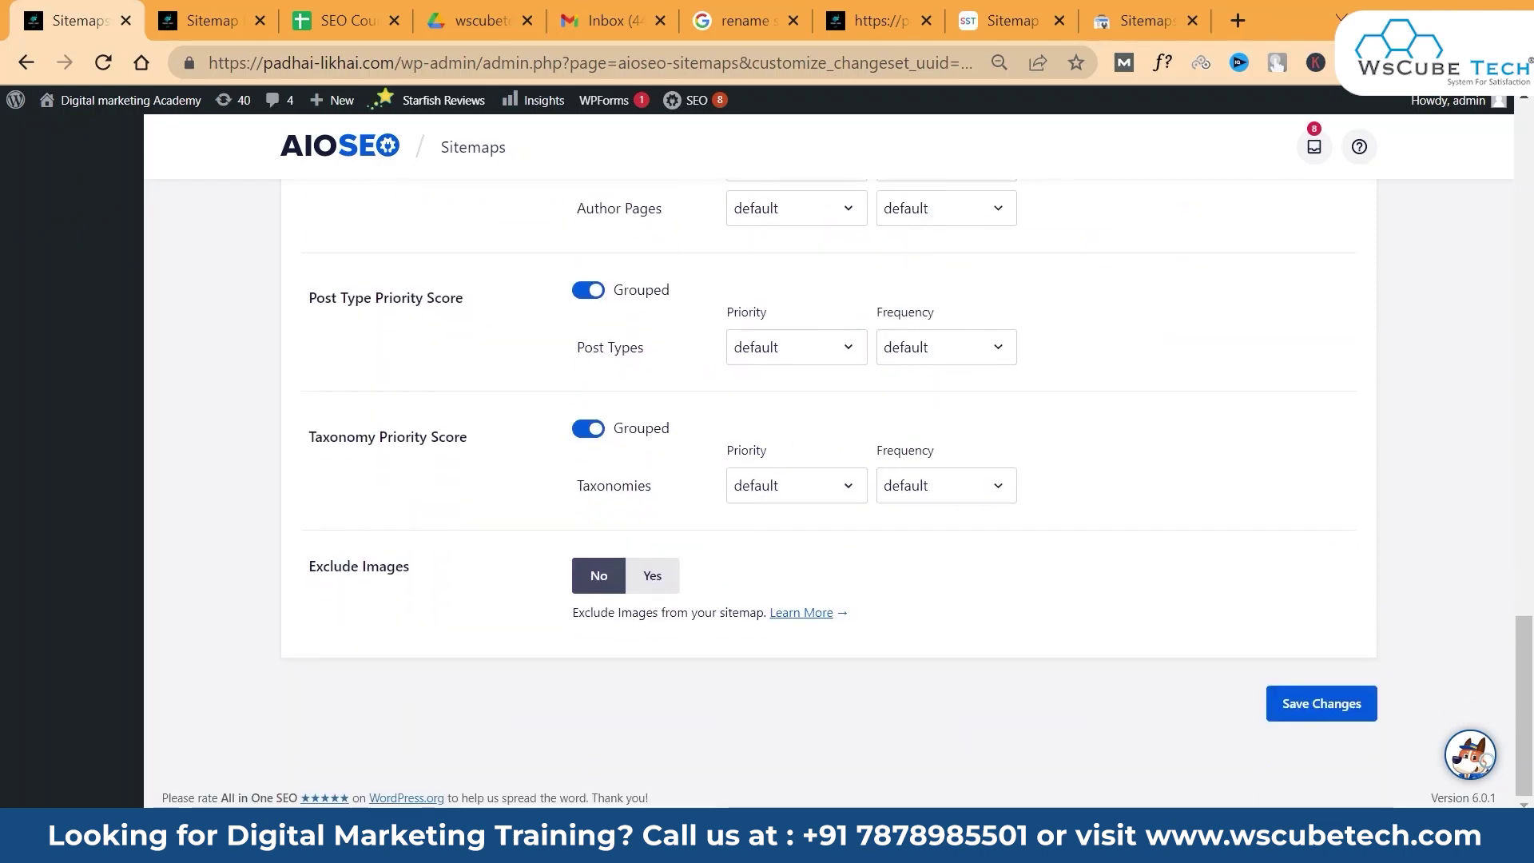
scroll(828, 460, up, 20)
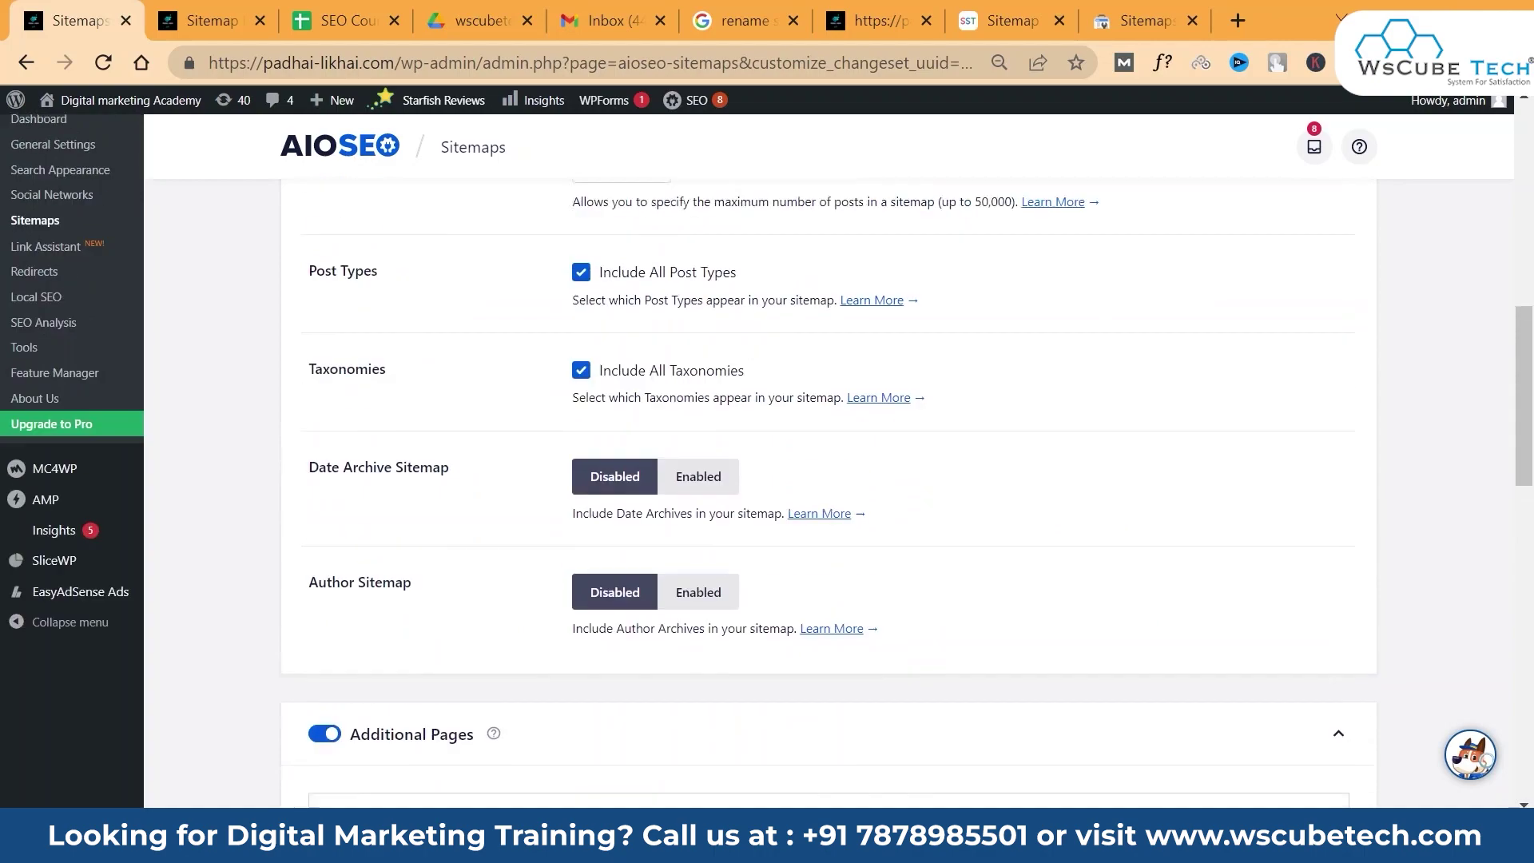
scroll(828, 460, down, 10)
scroll(828, 492, down, 5)
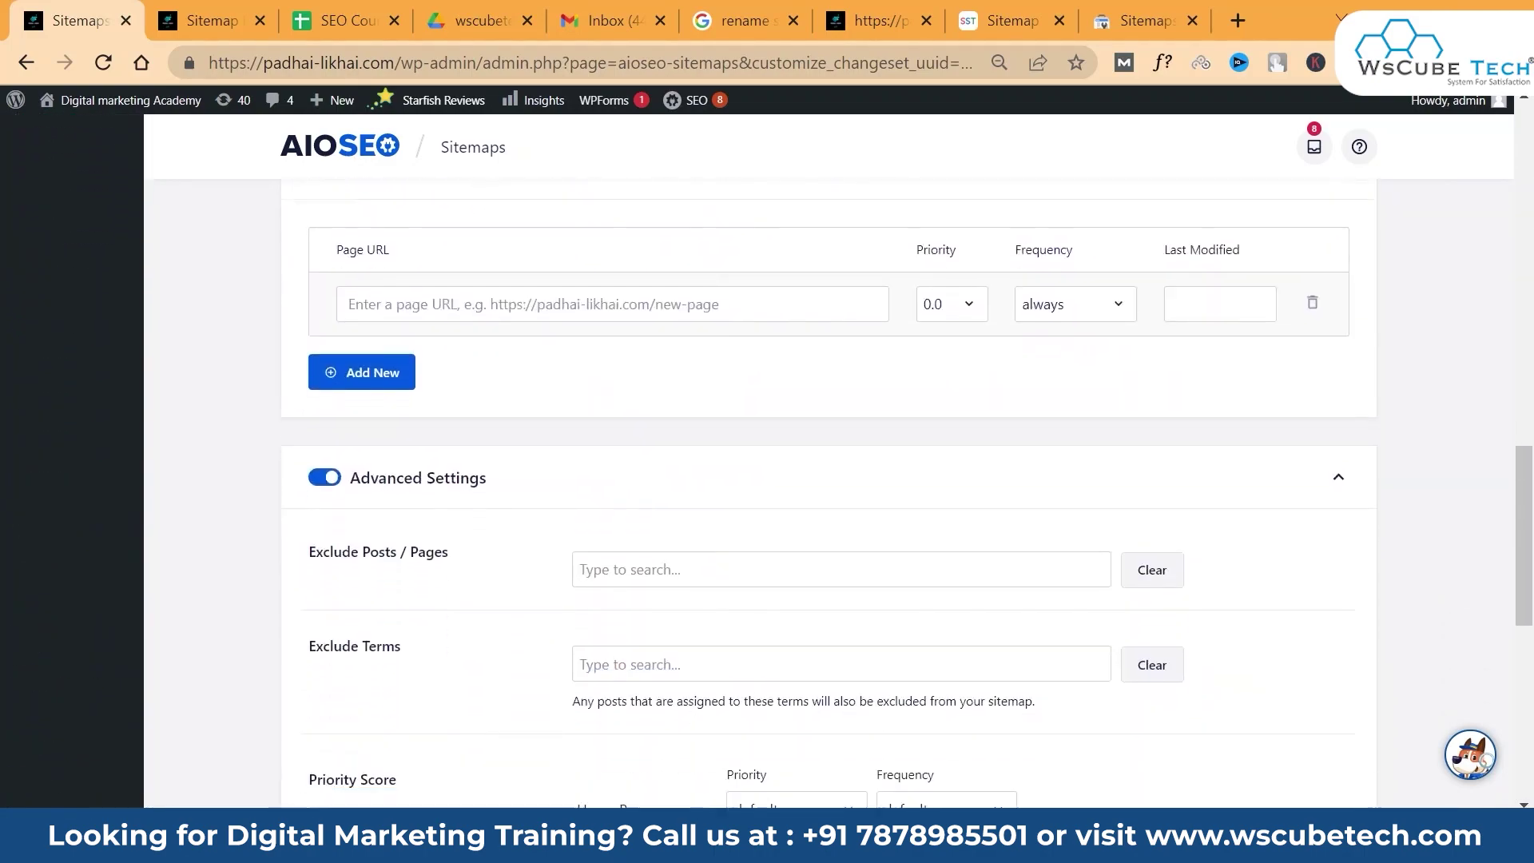